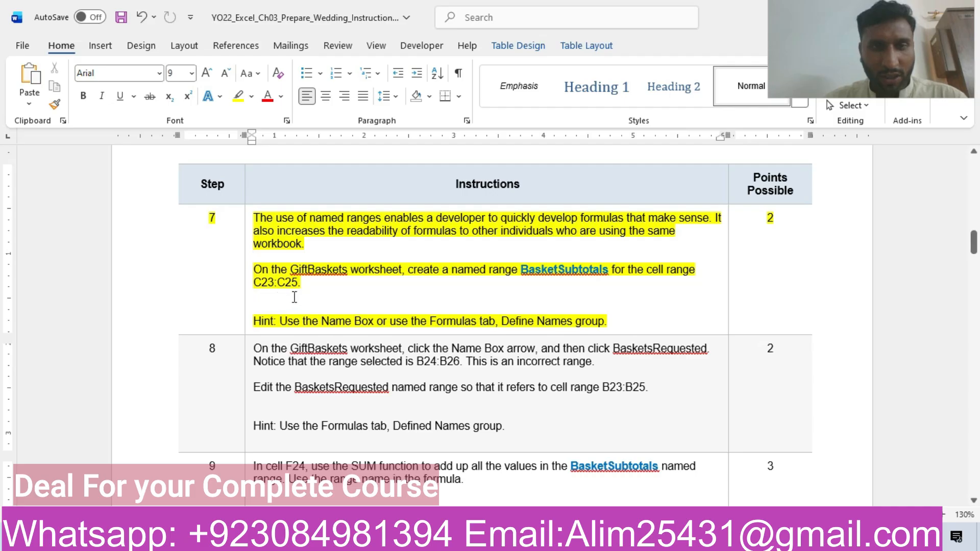
- Copy the range name BasketSubtotals from instruction 7 in the Word document, and switch to the GiftBaskets worksheet in Excel
left_click_drag(522, 270, 609, 278)
key("ctrl+c")
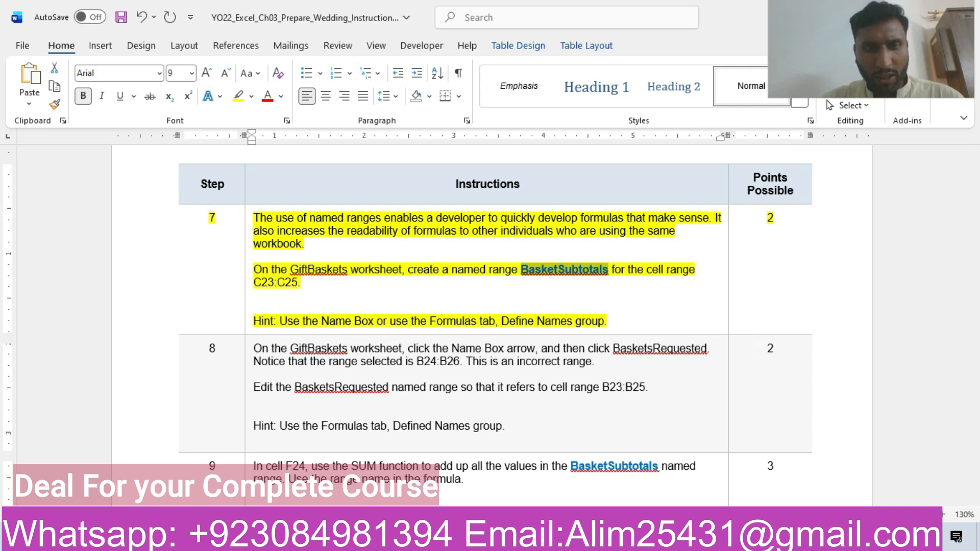
left_click(334, 537)
left_click(112, 503)
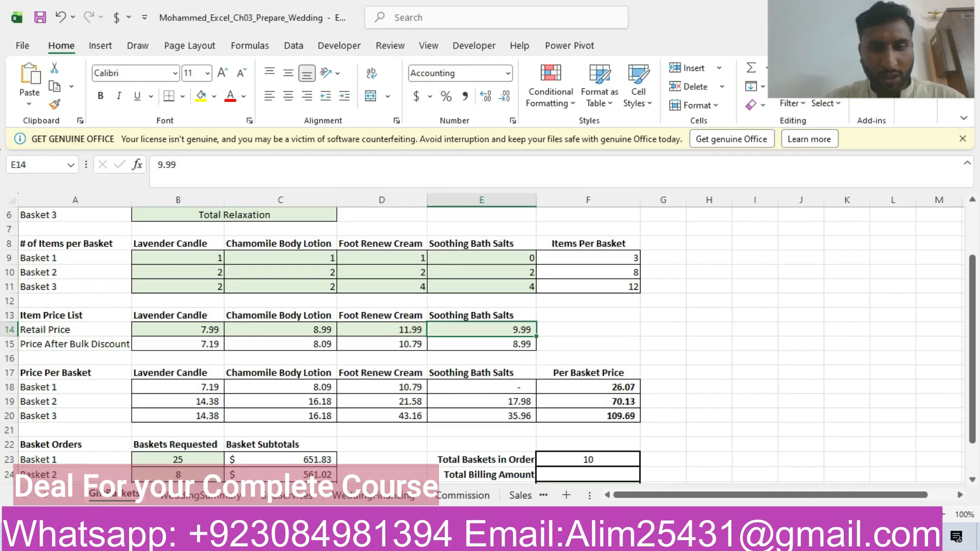
key("alt+Tab")
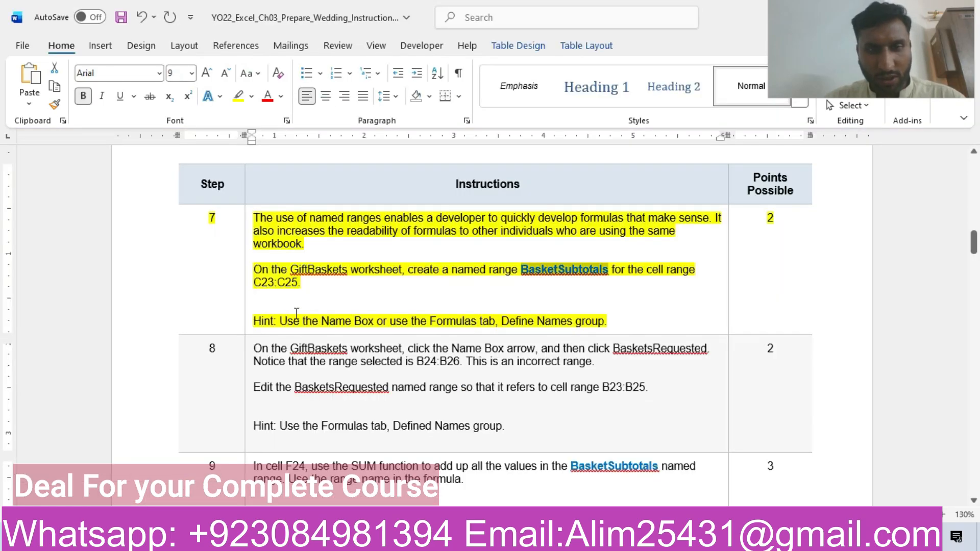
key("alt+Tab")
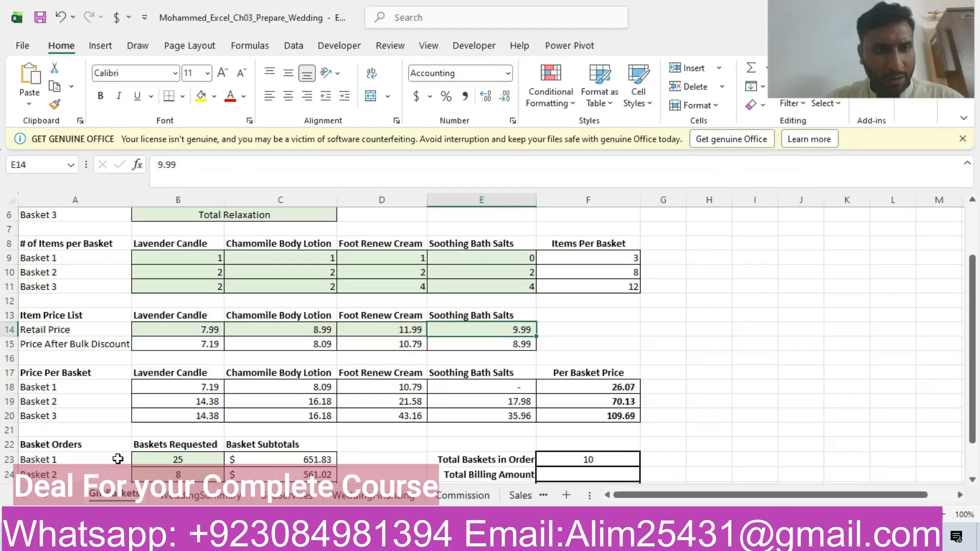
- Define the named range BasketSubtotals for cells C23:C25 on the GiftBaskets worksheet, with workbook scope
mouse_move(259, 461)
left_mouse_down()
mouse_move(257, 487)
mouse_move(261, 464)
left_mouse_up()
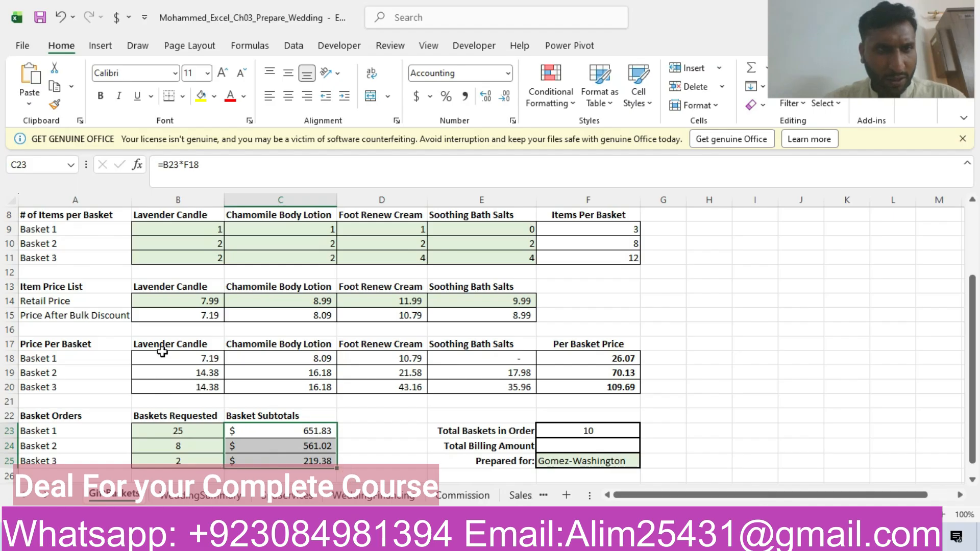
left_click(250, 45)
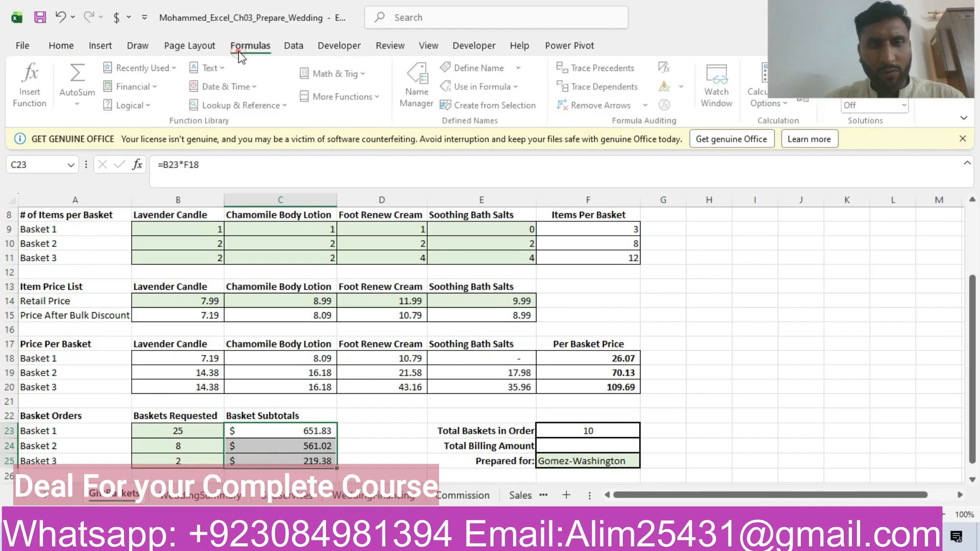
left_click(428, 94)
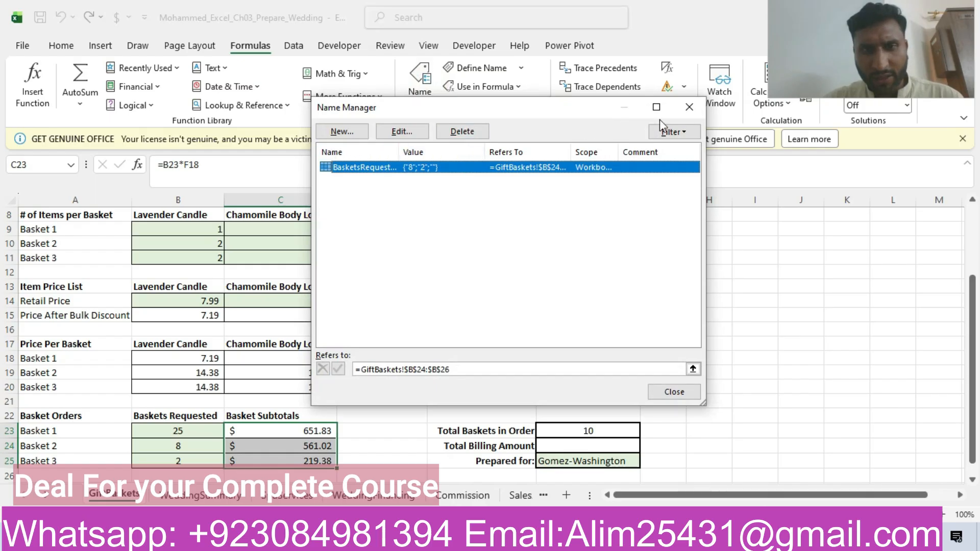
left_click(688, 108)
left_click(481, 69)
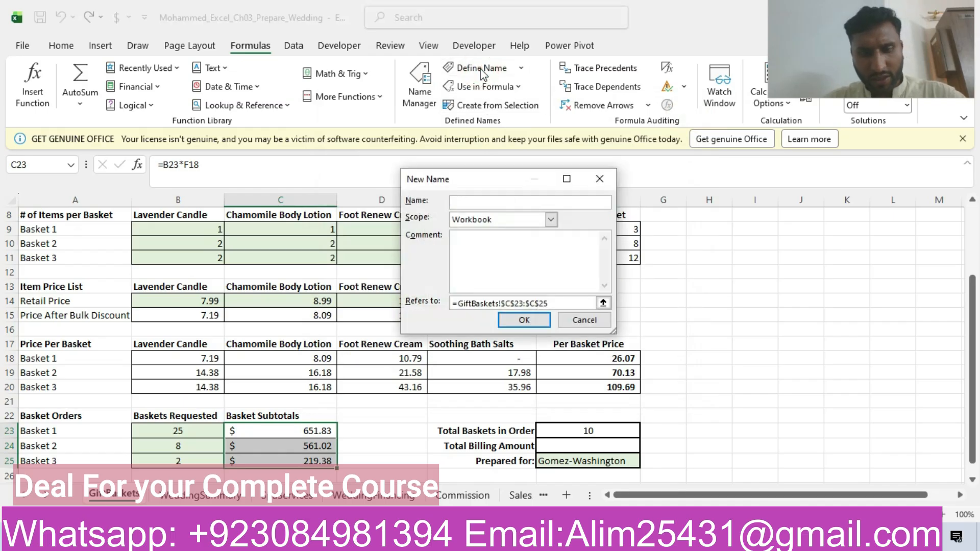
type("BasketSubtotals")
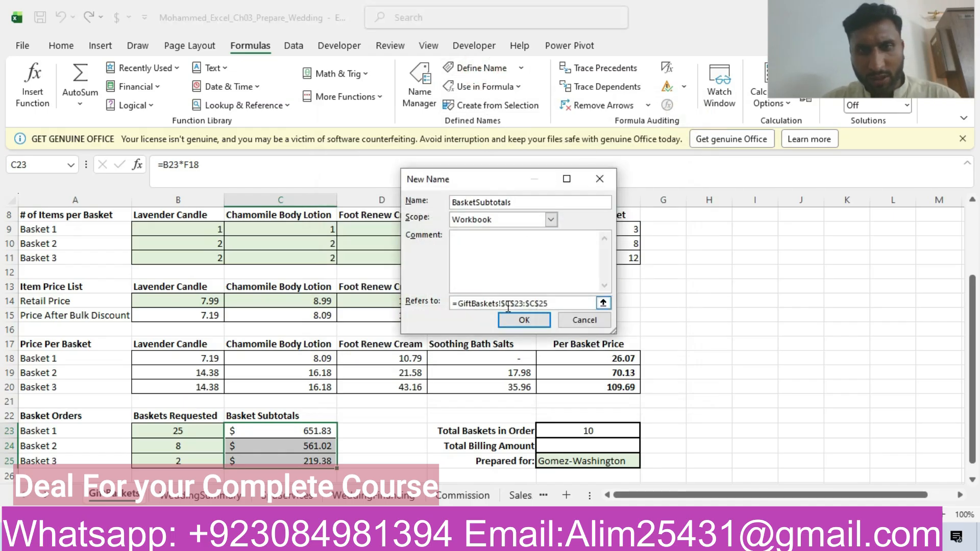
left_click(524, 320)
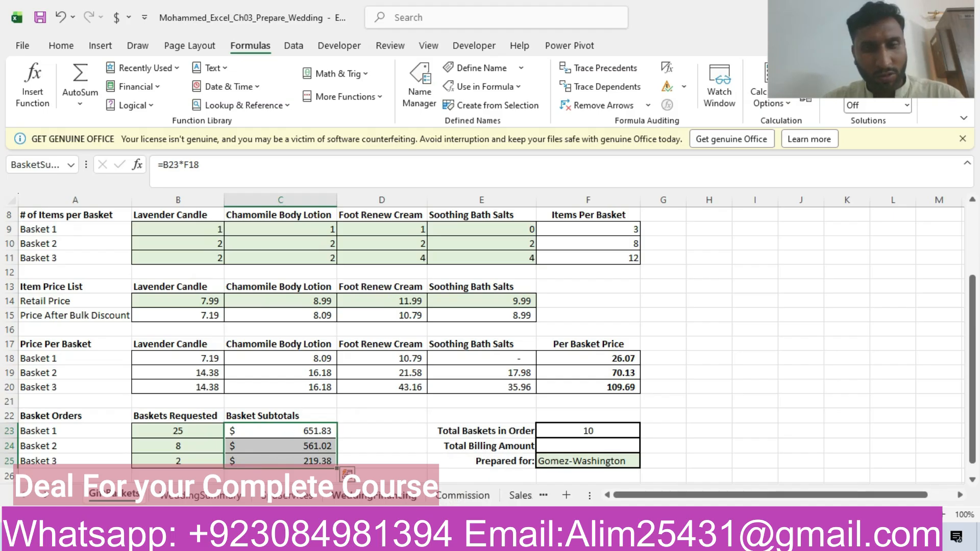
- Switch to the Word instructions and highlight the whole row of step 8 in yellow
left_click(434, 537)
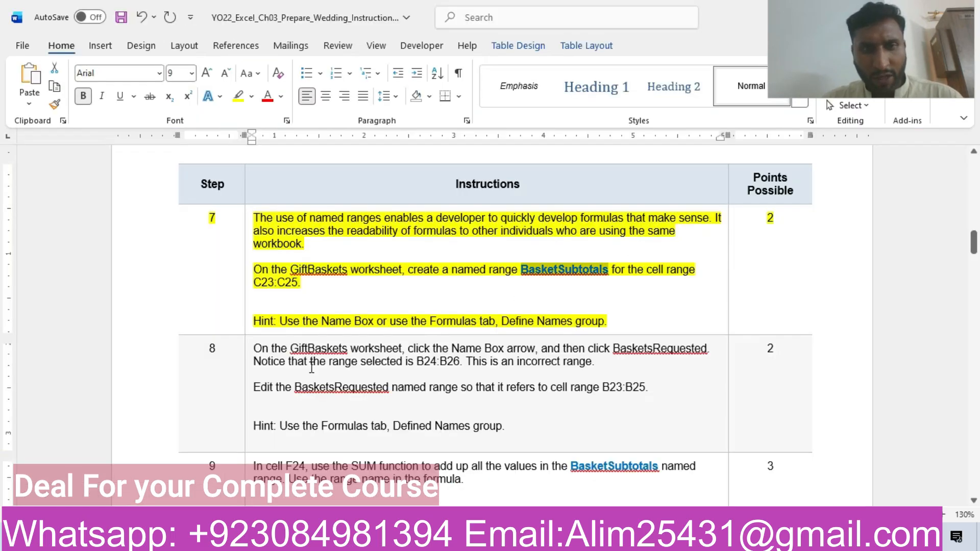
left_click(175, 361)
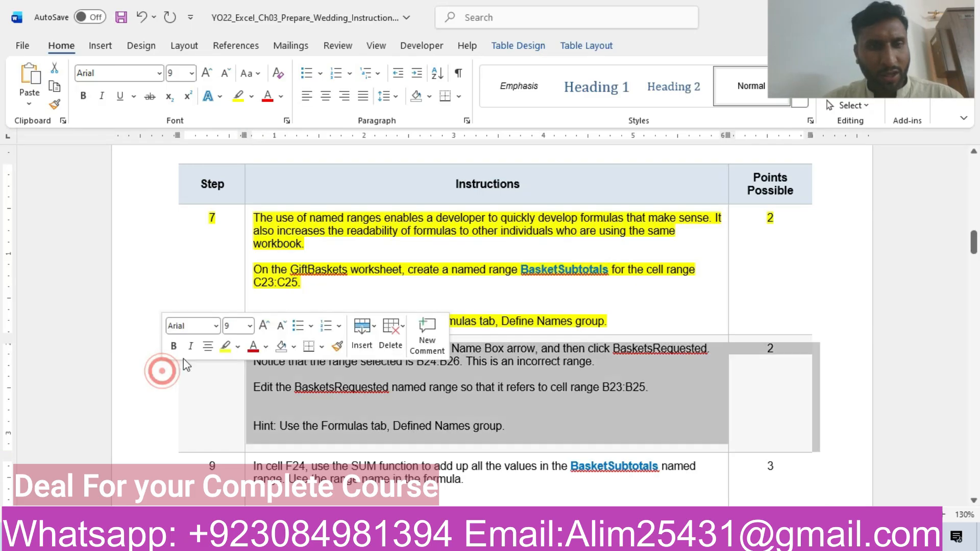
left_click(223, 347)
left_click(323, 390)
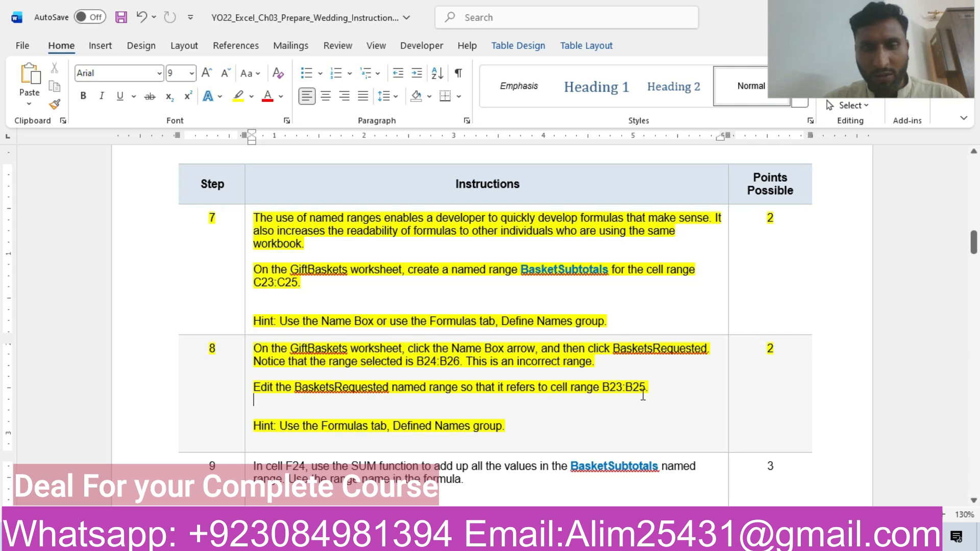
- In the Excel workbook, edit the named range BasketsRequested so that it refers to =GiftBaskets!$B$23:$B$25
left_click(363, 536)
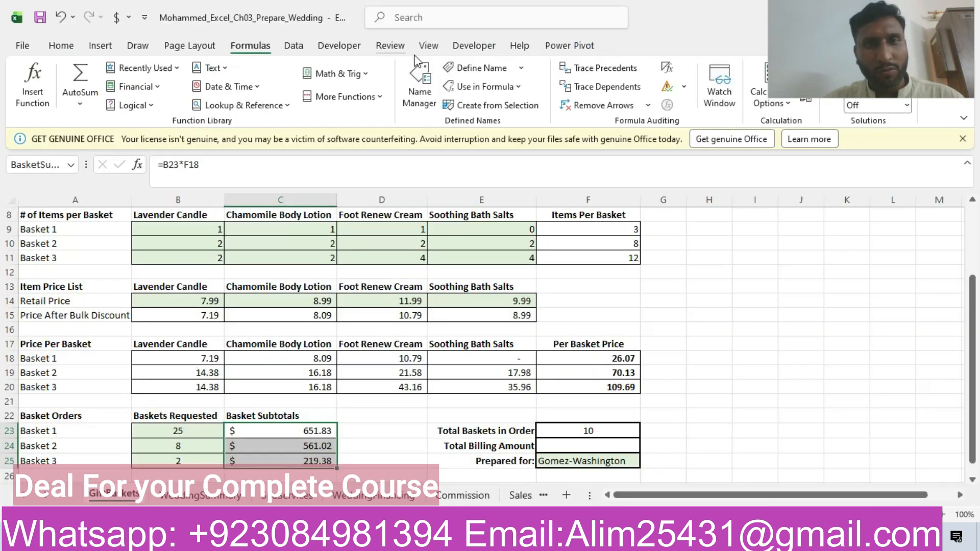
left_click(420, 97)
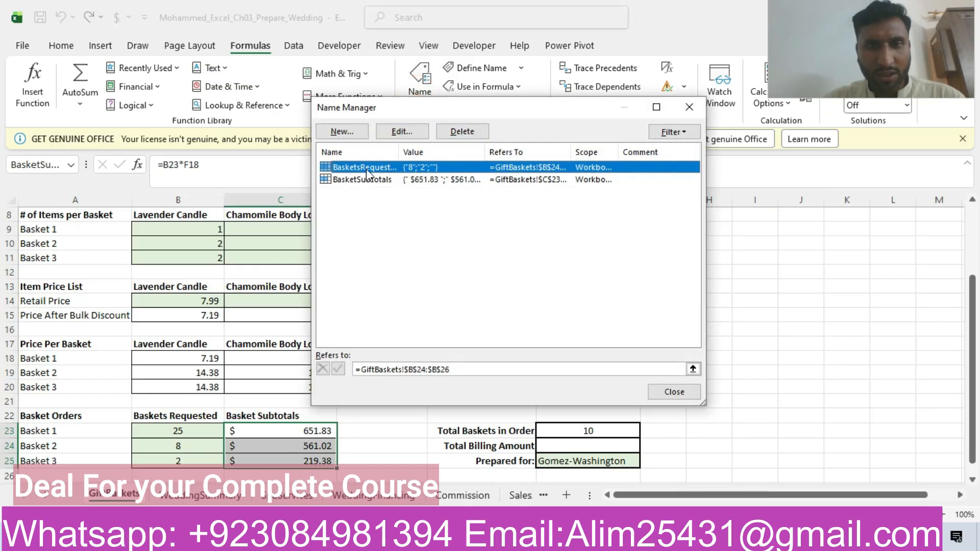
left_click(408, 132)
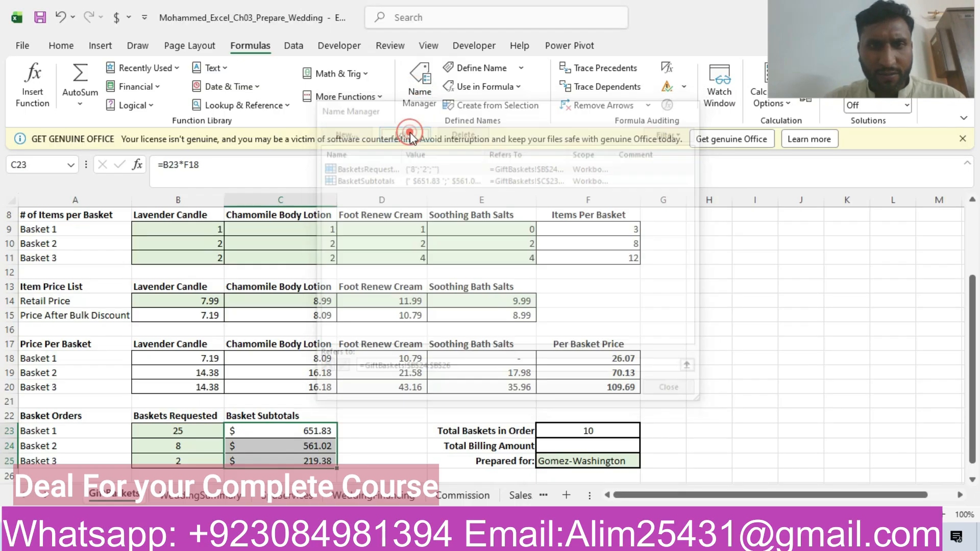
left_click(523, 304)
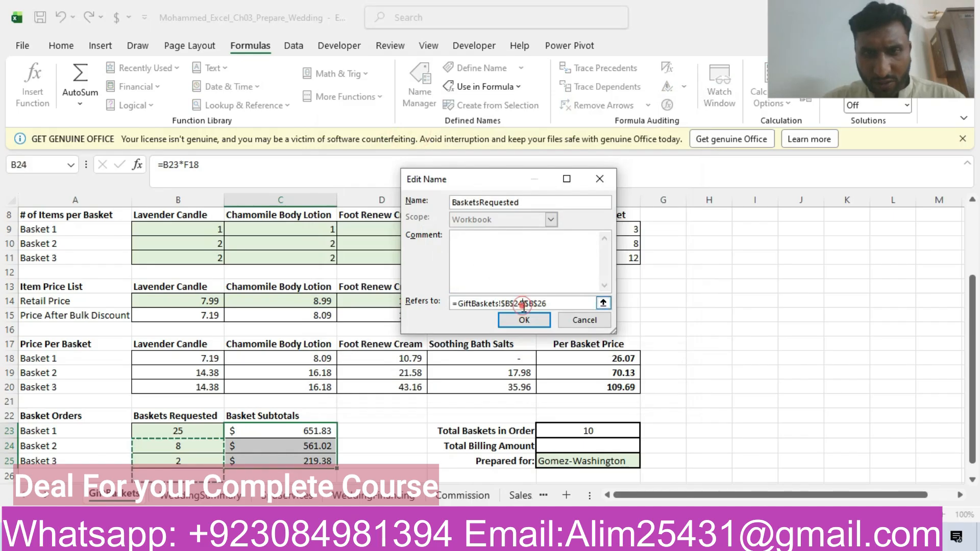
key("BackSpace")
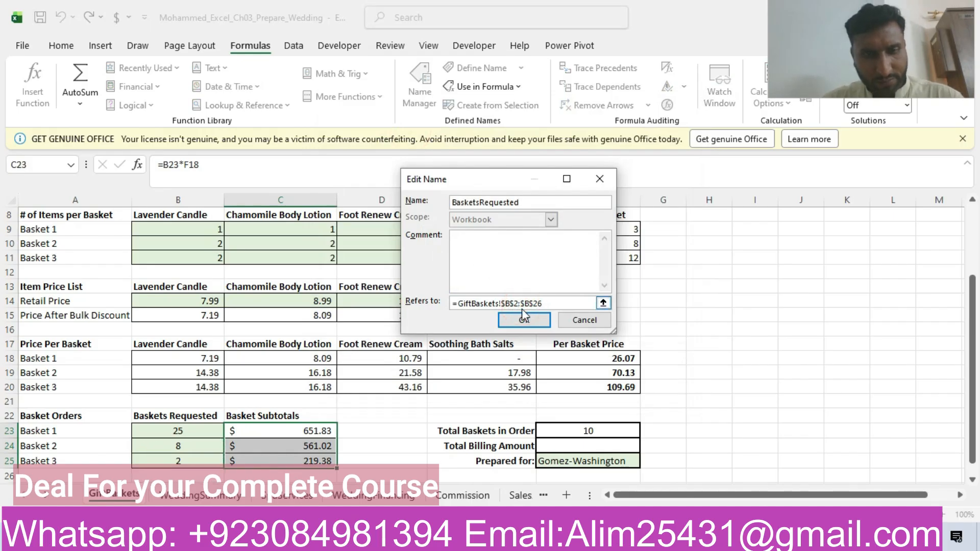
left_click(552, 304)
key("BackSpace")
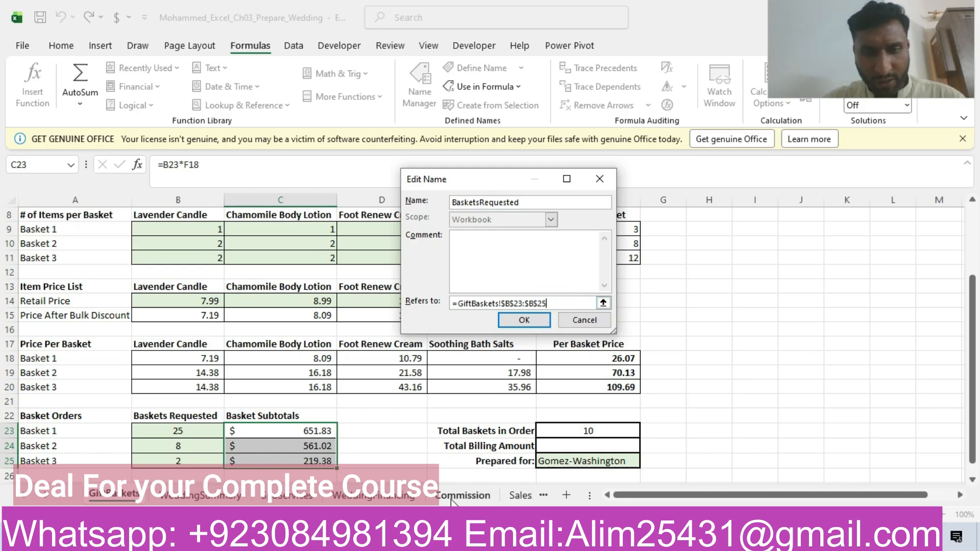
left_click(435, 538)
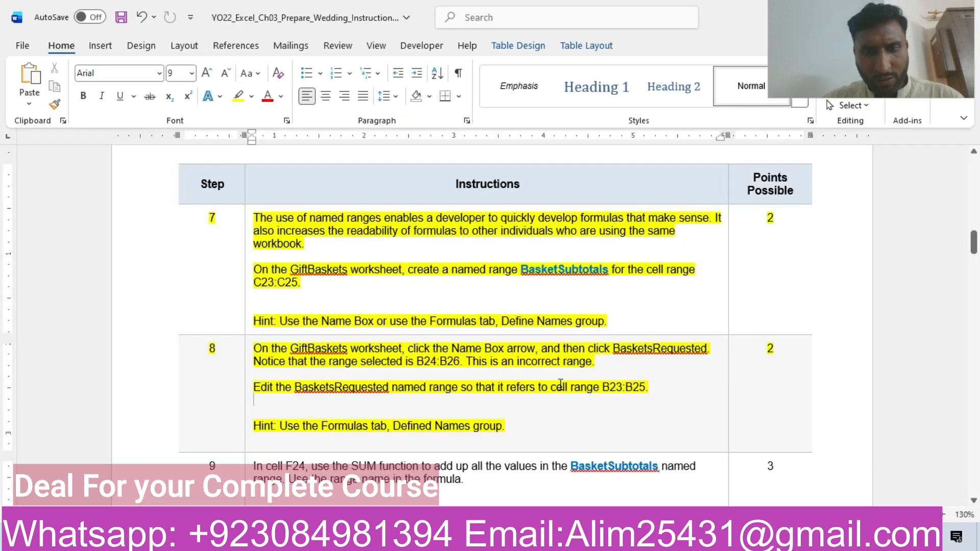
left_click(459, 538)
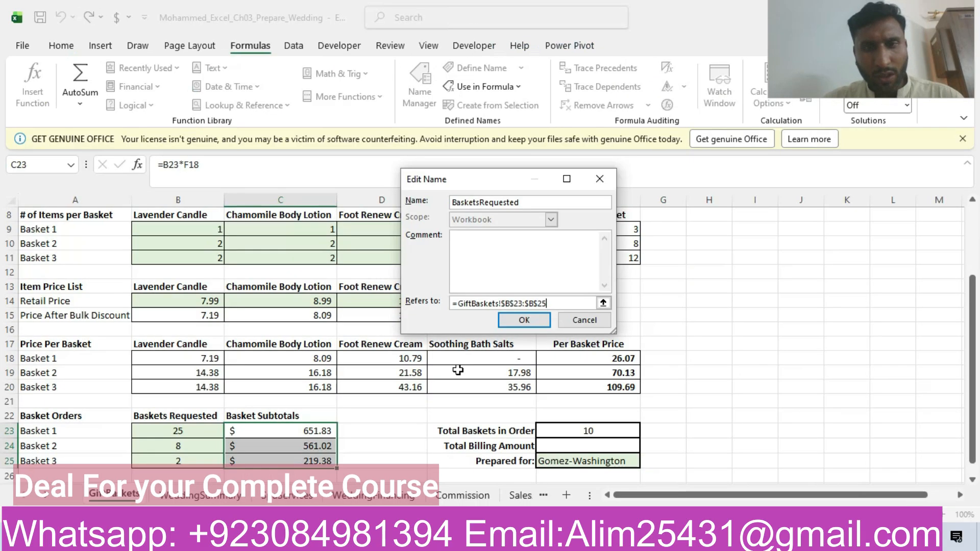
left_click(525, 320)
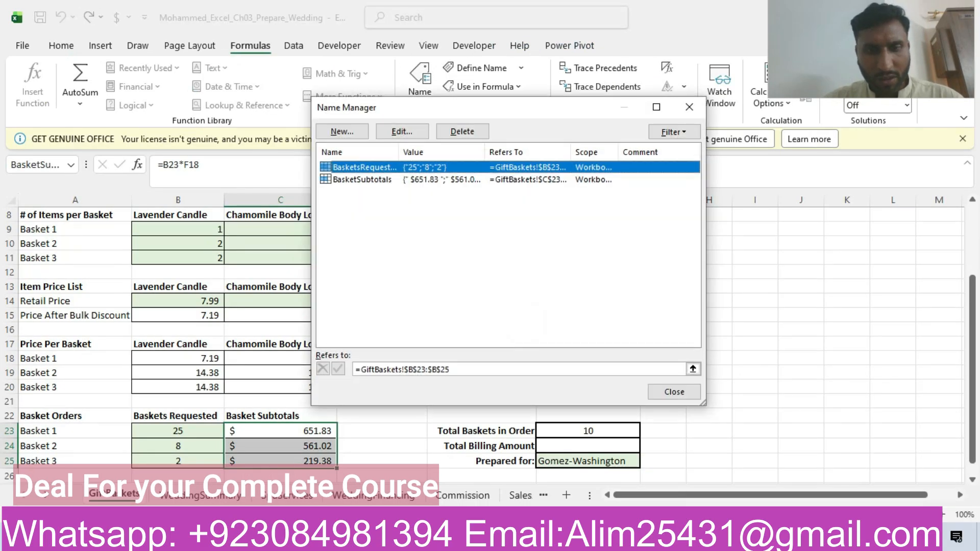
left_click(689, 107)
- Return to the Word instructions and highlight the whole row of step 9 in yellow
left_click(459, 538)
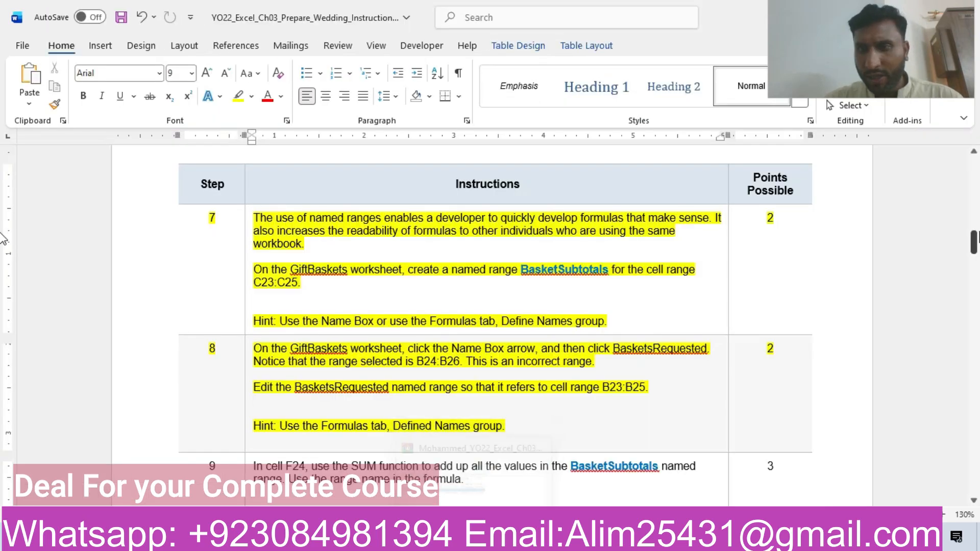
left_click_drag(973, 240, 973, 255)
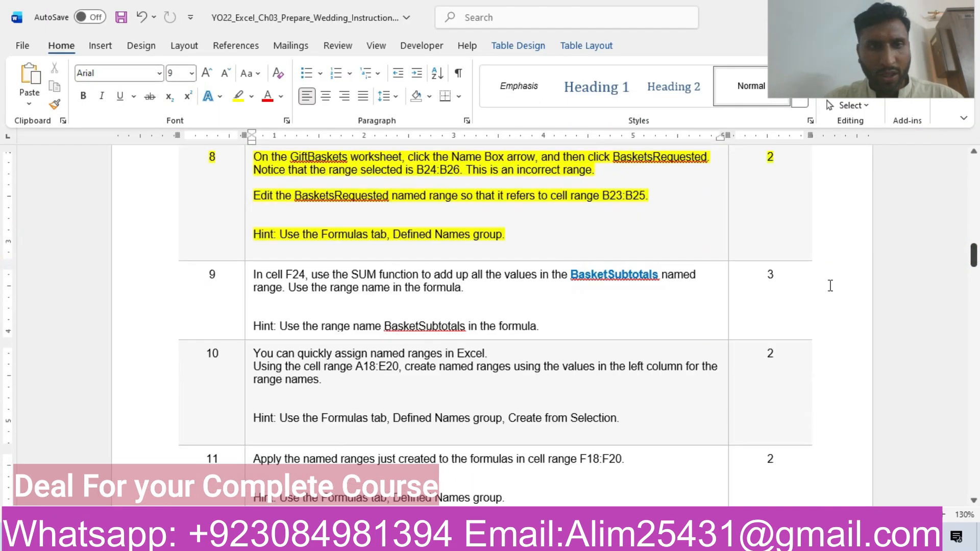
left_click(155, 298)
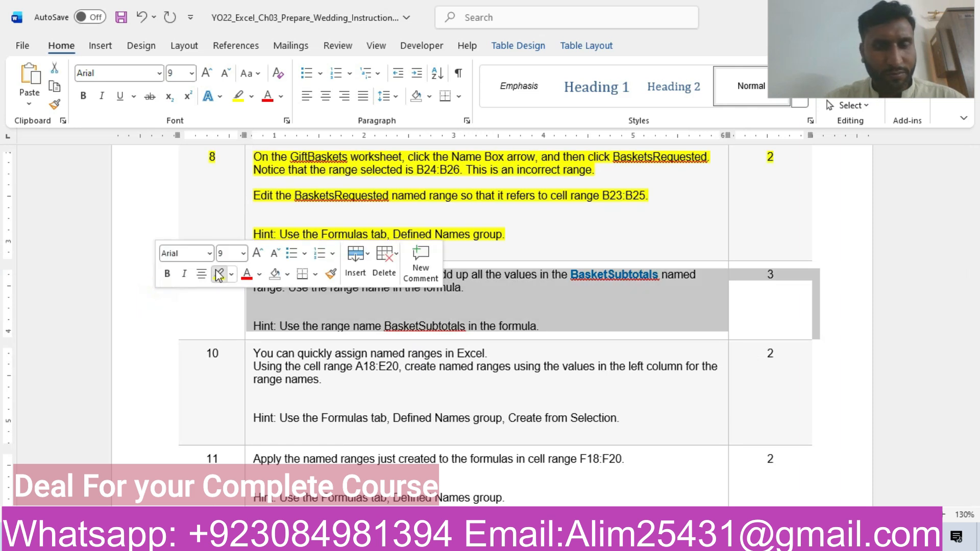
left_click(217, 274)
left_click(290, 310)
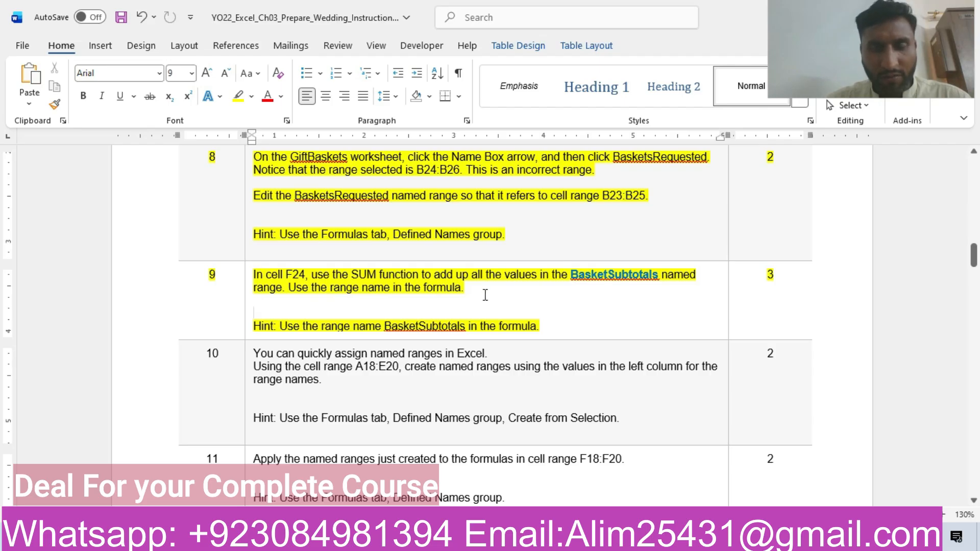
- In the Excel workbook, enter =SUM(BasketSubtotals) in cell F24 as the Total Billing Amount
key("alt+Tab")
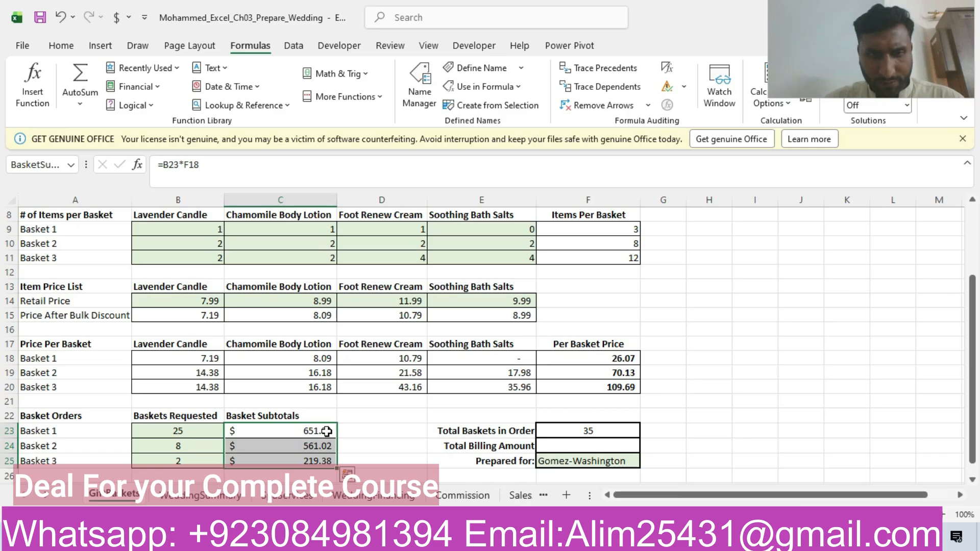
left_click(574, 430)
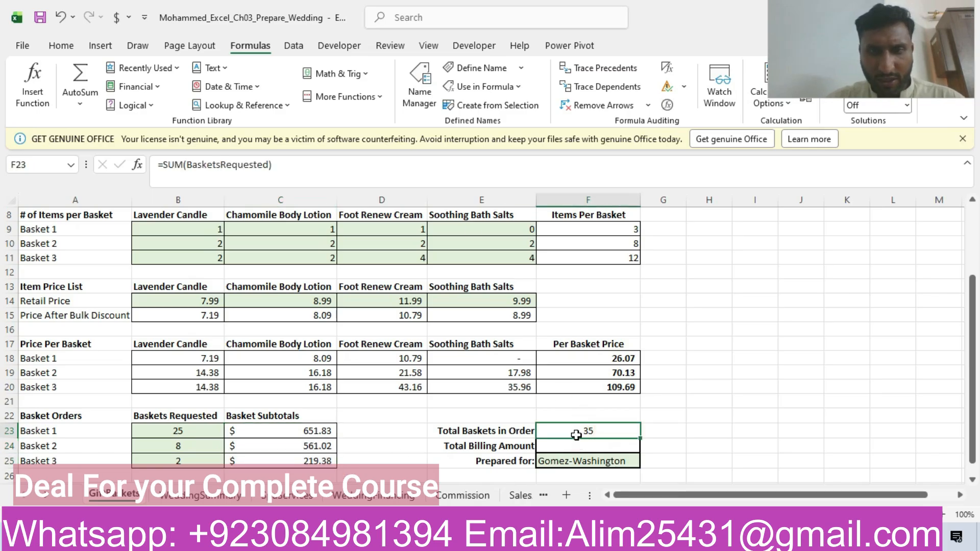
double_click(576, 446)
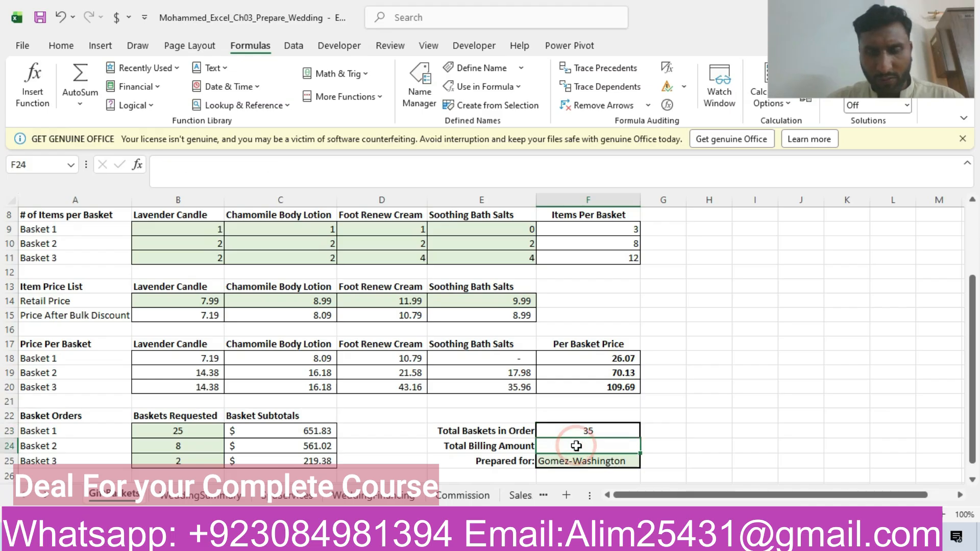
type("=s")
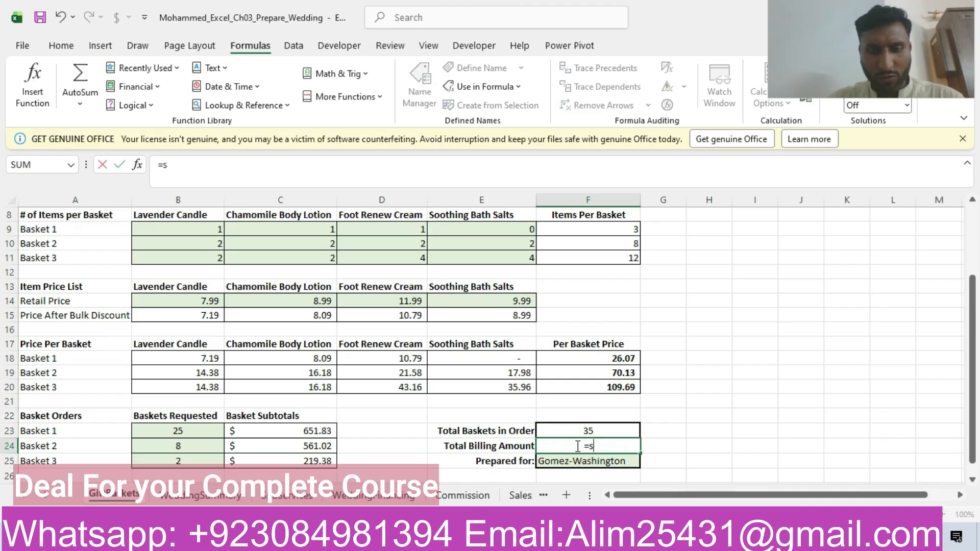
type("um(")
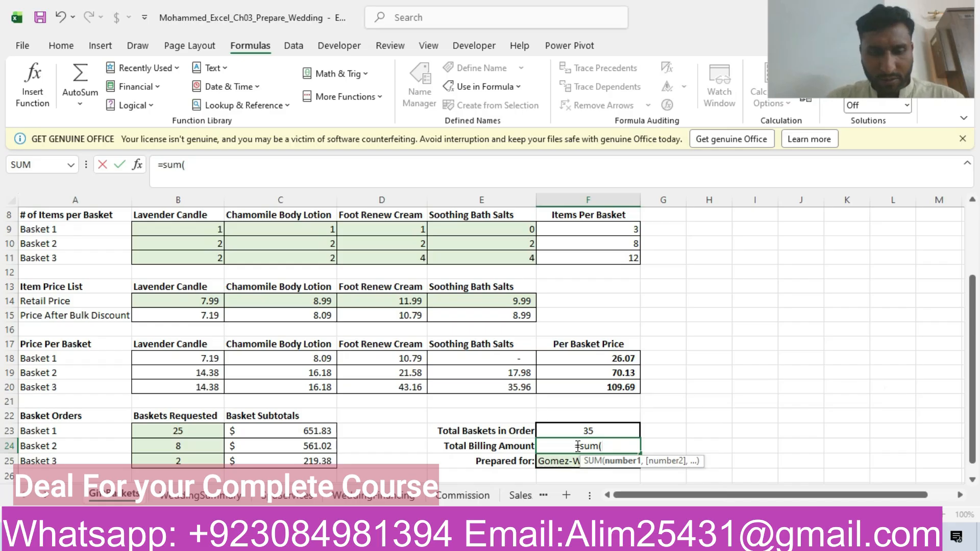
type("bas")
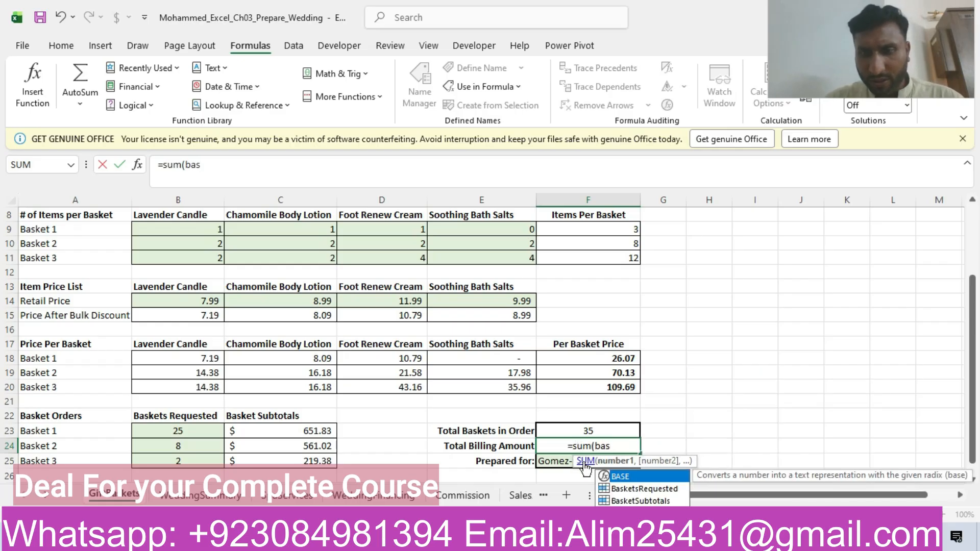
double_click(626, 501)
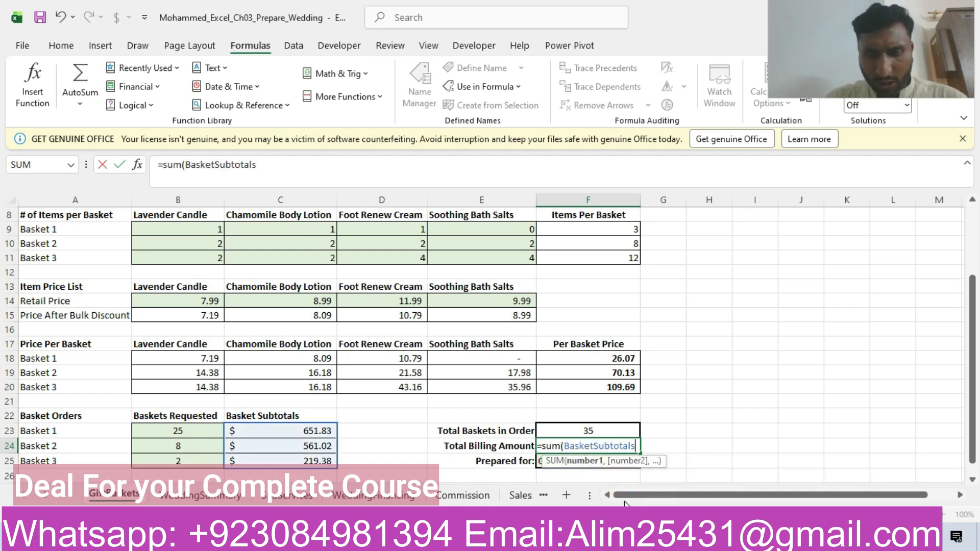
key("Return")
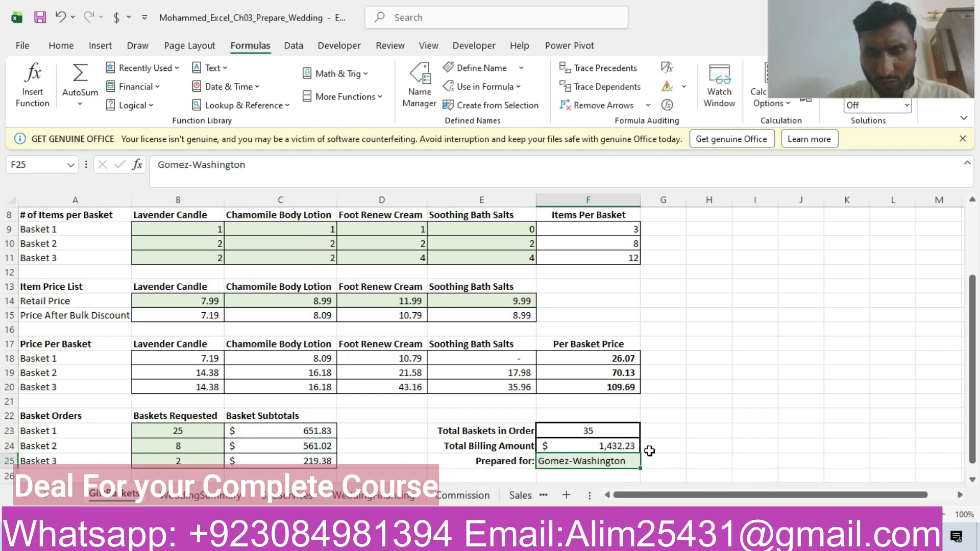
left_click(628, 444)
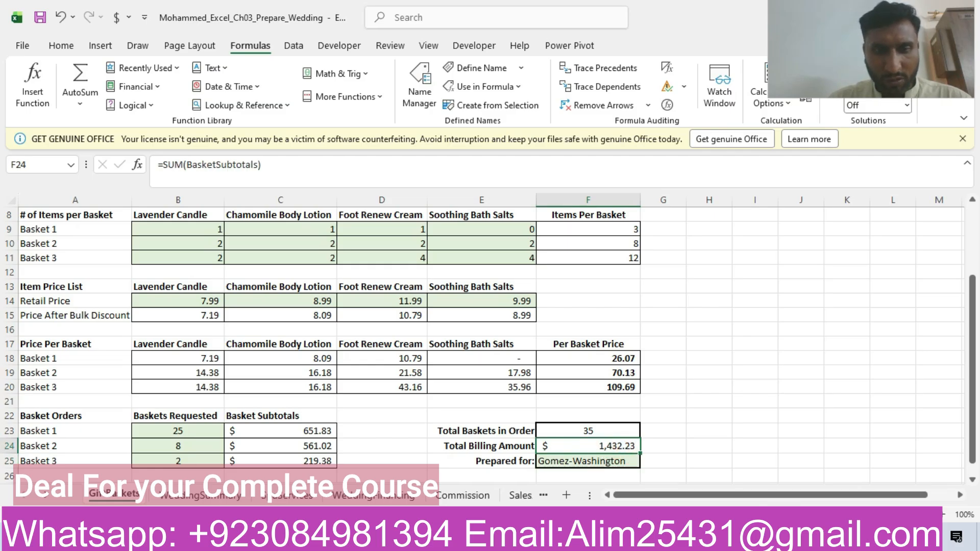
- Switch to the Word instructions and highlight the whole row of step 10 in yellow
left_click(531, 537)
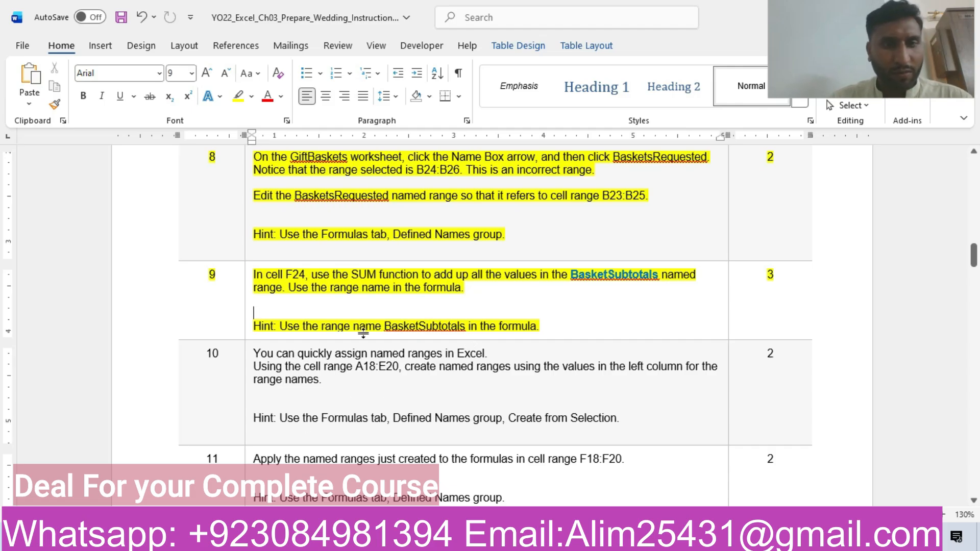
left_click(165, 380)
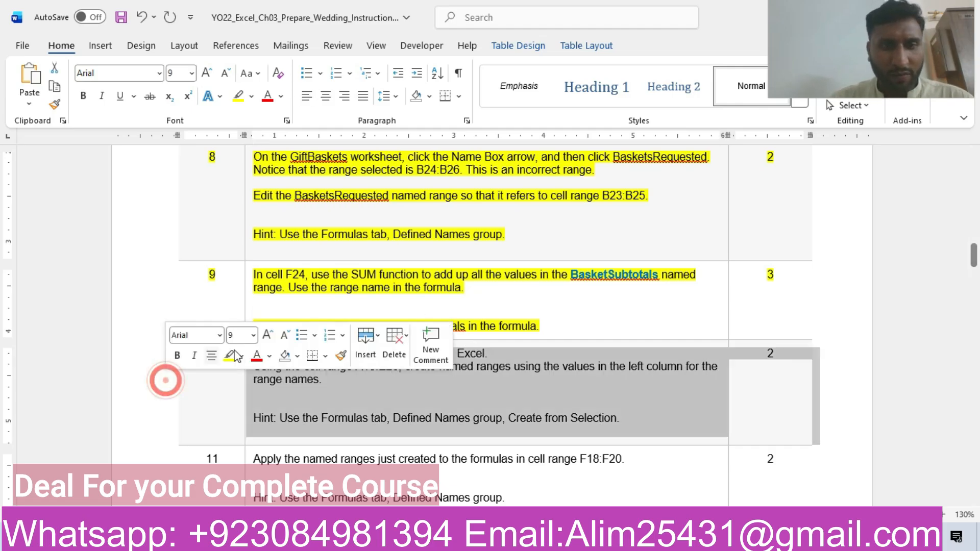
left_click(231, 355)
left_click(306, 401)
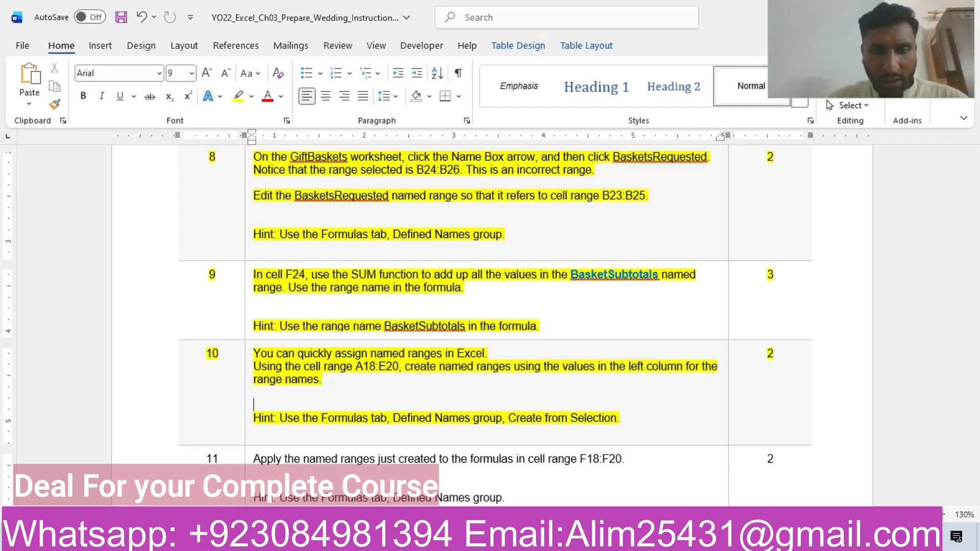
- In the Excel workbook, create named ranges from the selection A18:E20, using the left column values as names
left_click(334, 539)
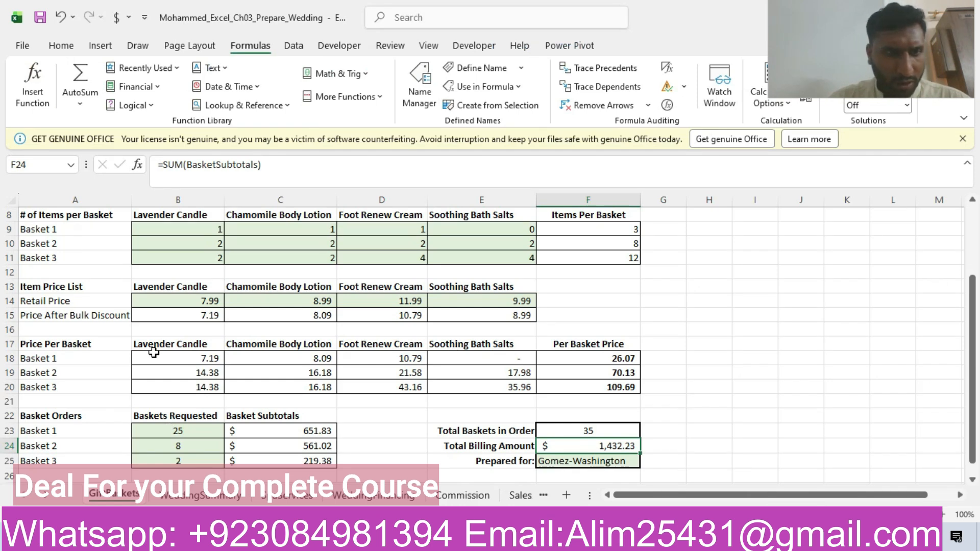
left_click_drag(63, 359, 506, 390)
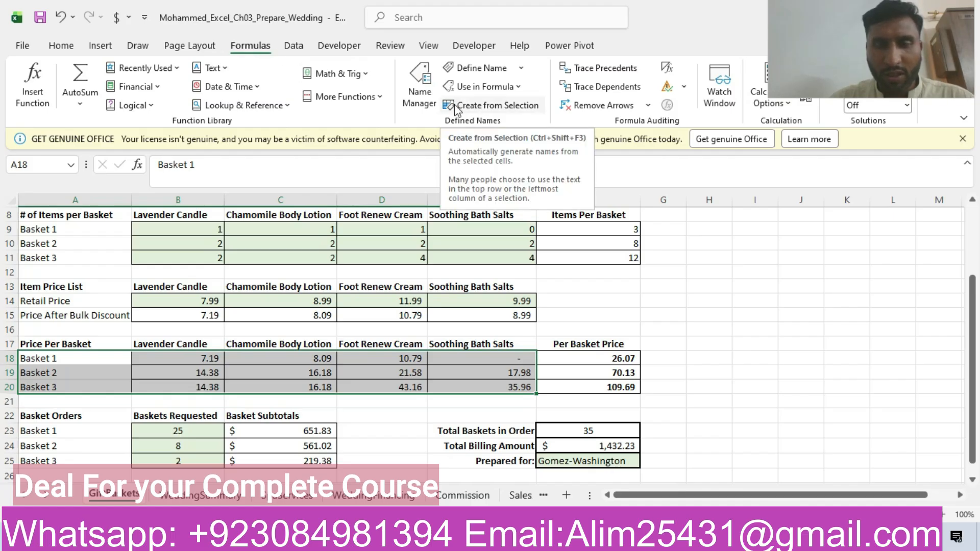
left_click(472, 107)
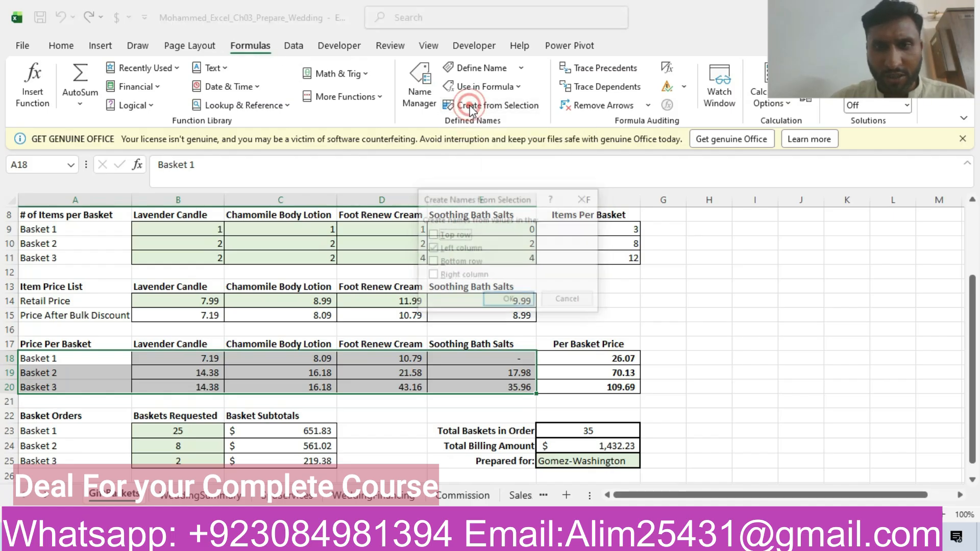
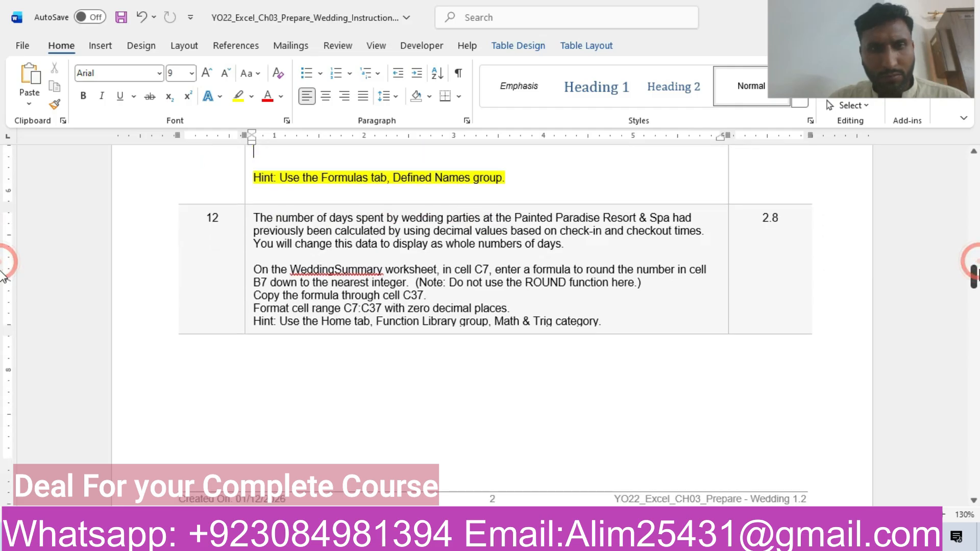
- Highlight the whole row of step 12 in the Word instructions in yellow
left_click(145, 250)
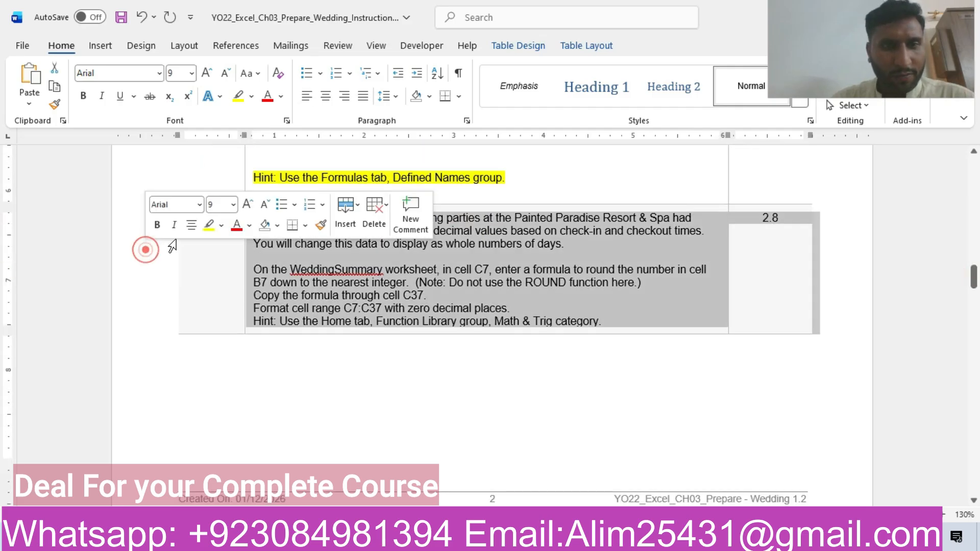
left_click(209, 225)
left_click(280, 269)
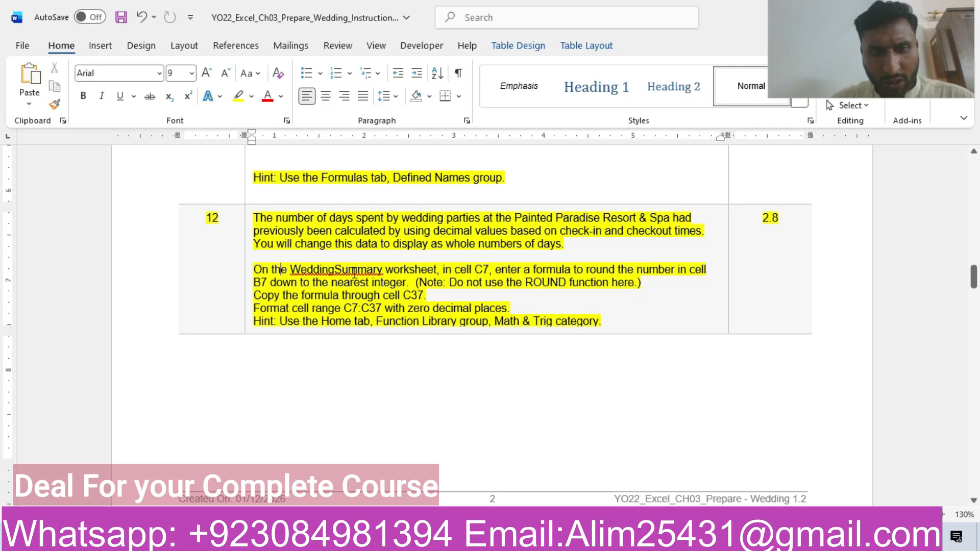
- In the Excel workbook, try to enter =ROUND(B7) in cell C7 of the WeddingSummary worksheet
left_click(430, 539)
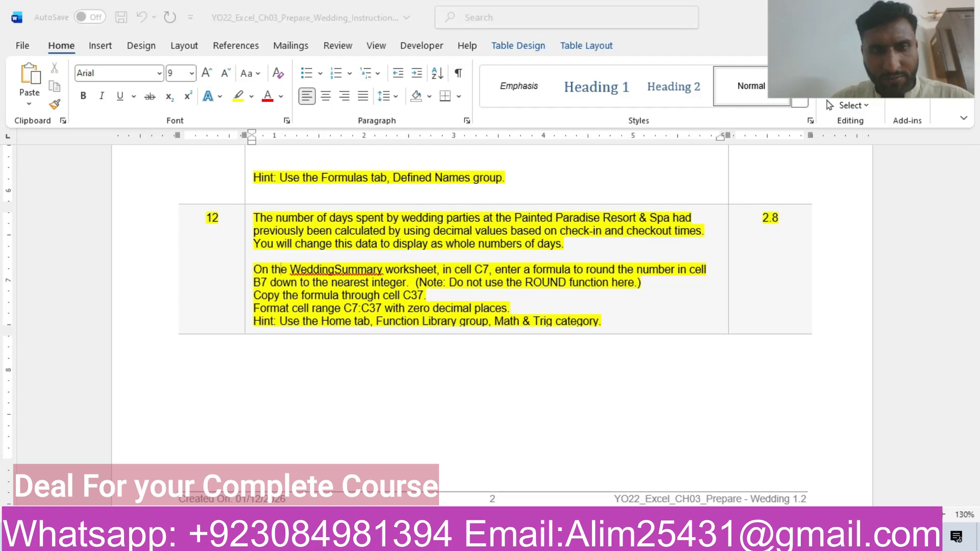
left_click(210, 497)
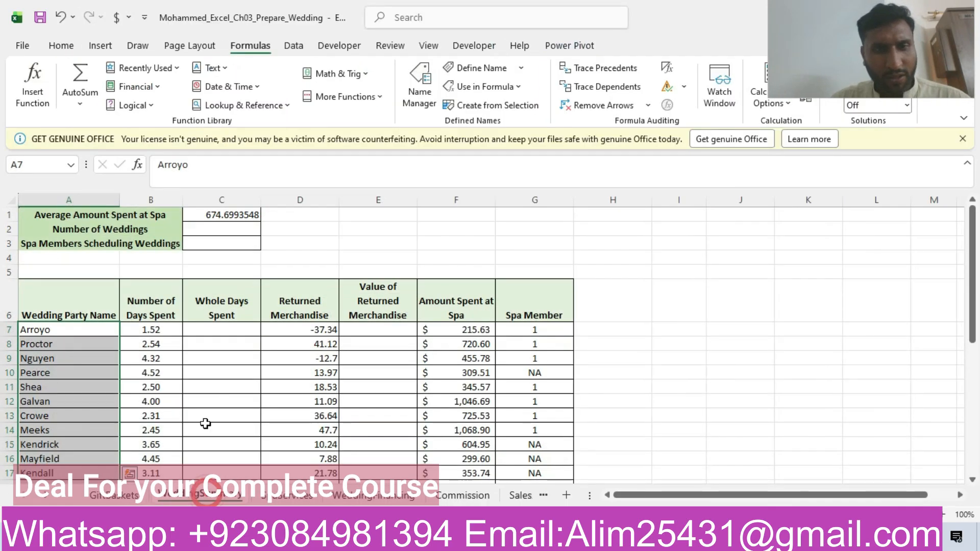
left_click(219, 329)
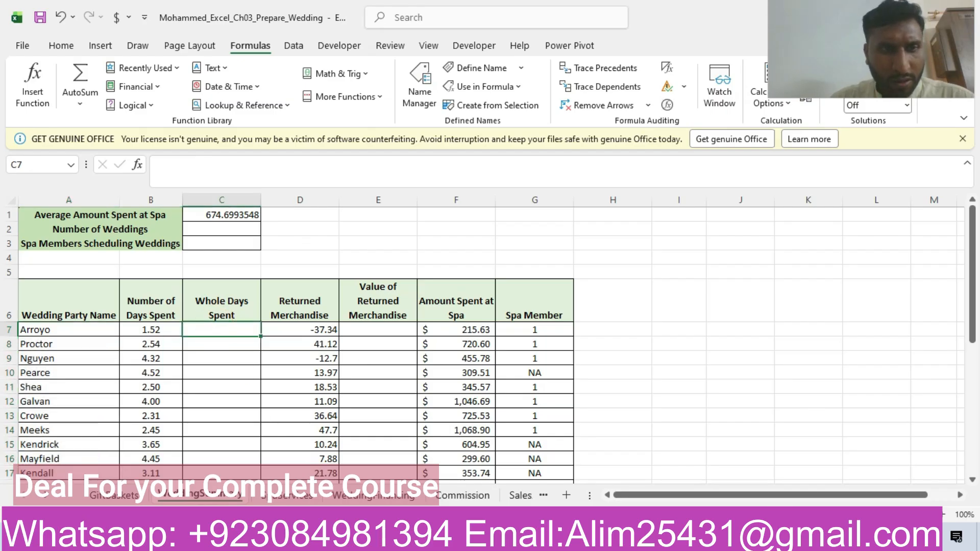
left_click(441, 538)
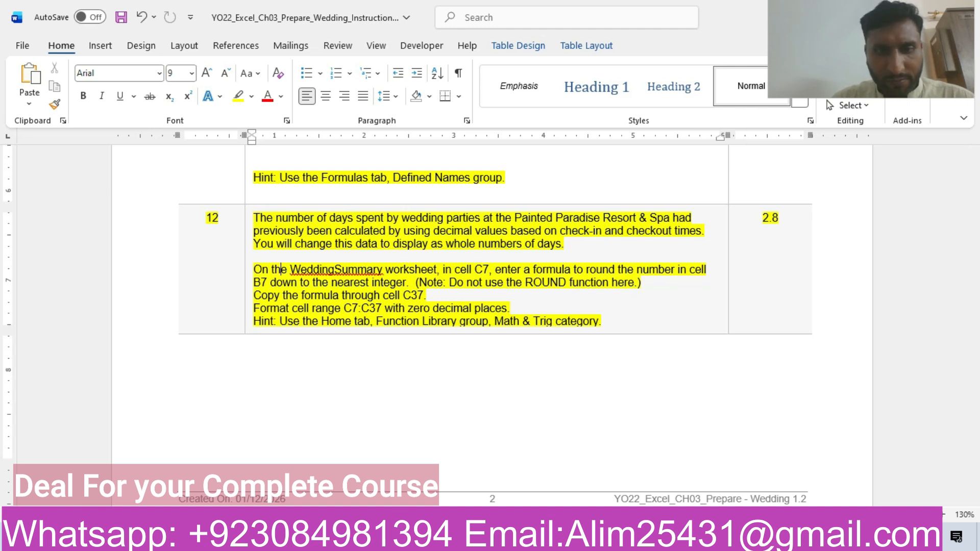
left_click(416, 536)
type("=")
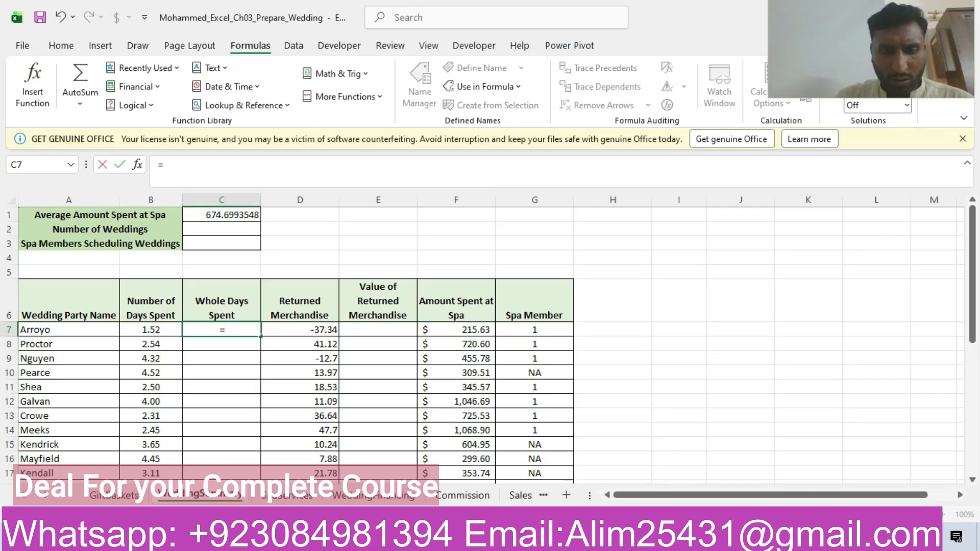
type("round")
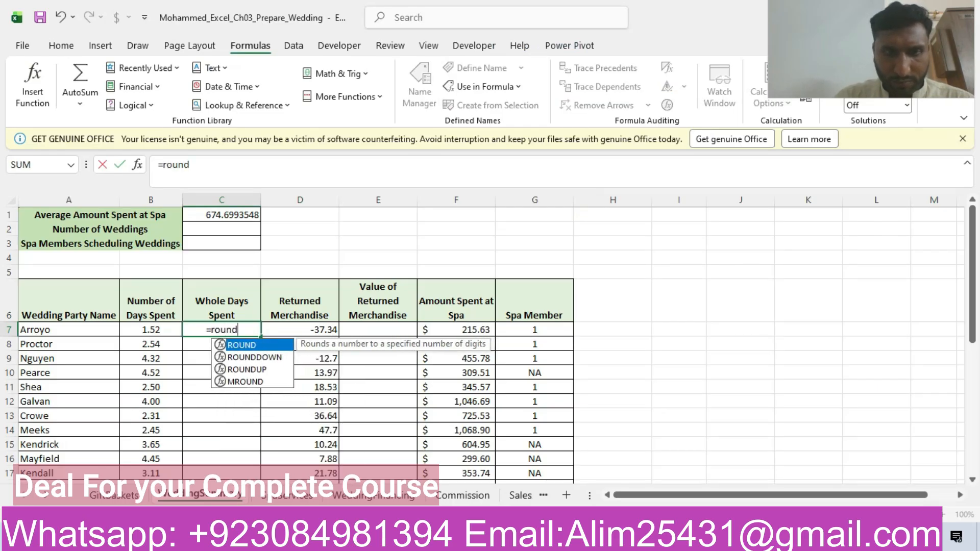
double_click(237, 344)
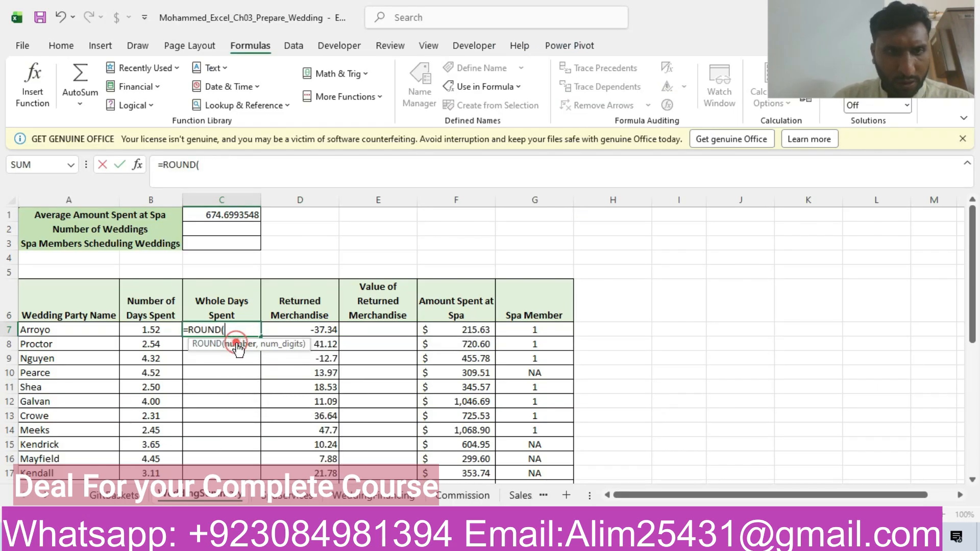
left_click(153, 331)
type(")")
key("Return")
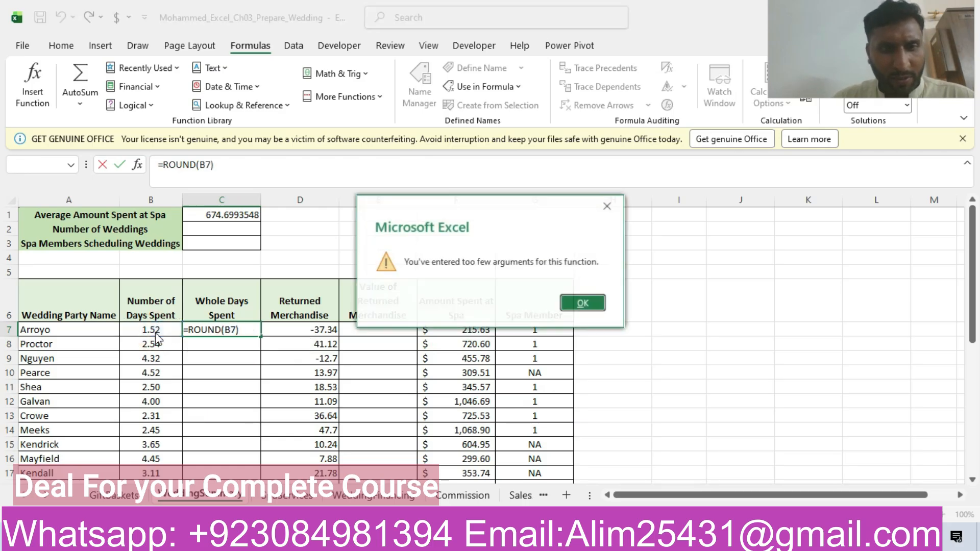
left_click(584, 302)
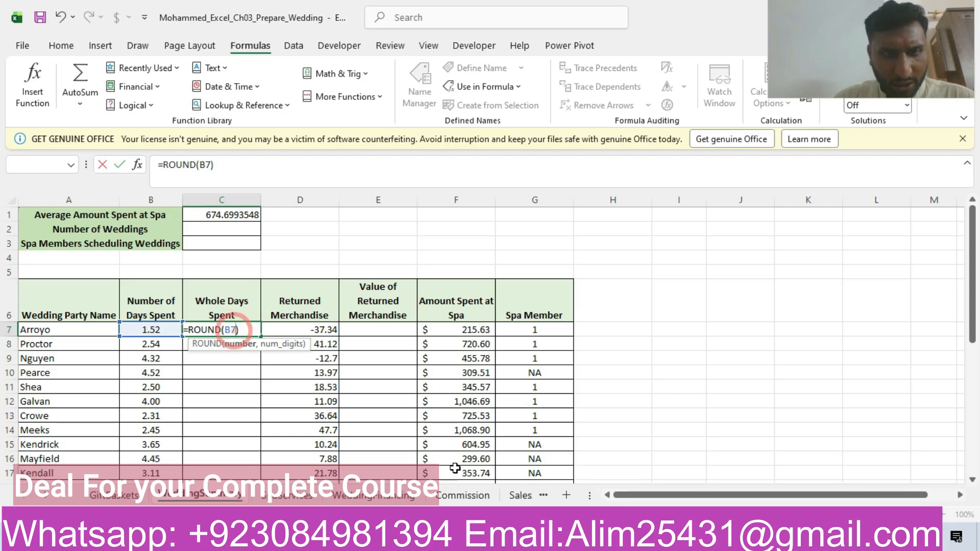
- Recheck step 12 in Word, and complete the formula in cell C7 of the workbook as =ROUND(B7,1)
key("alt+Tab")
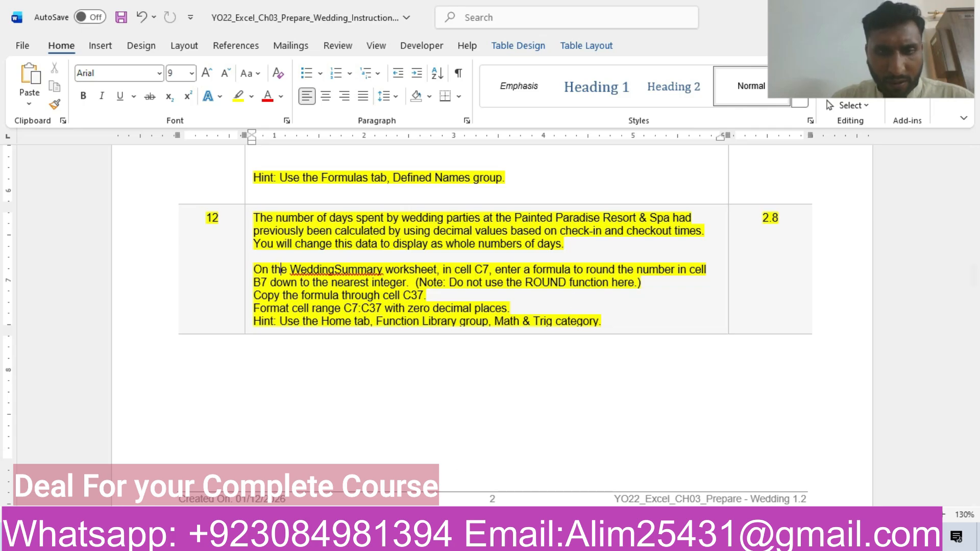
key("alt+Tab")
type(",")
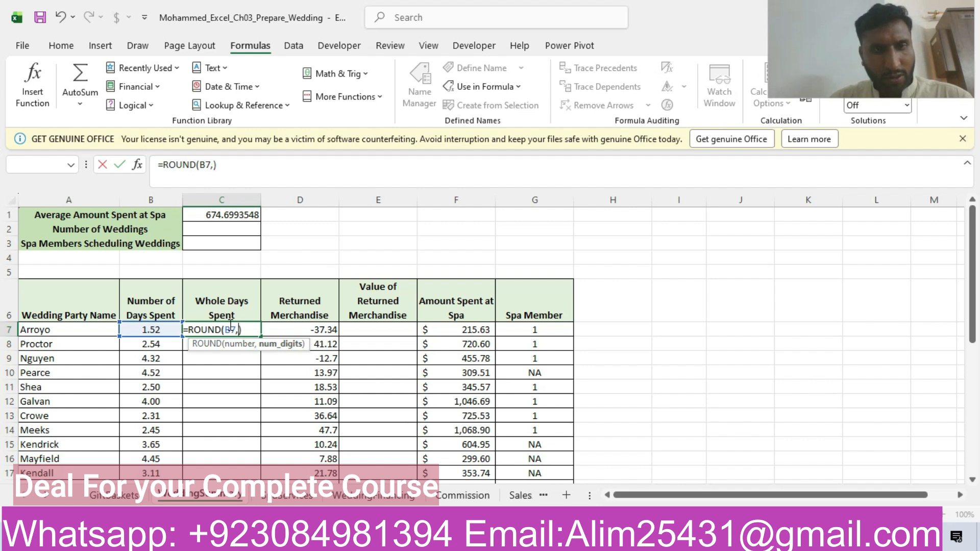
type("1")
key("Return")
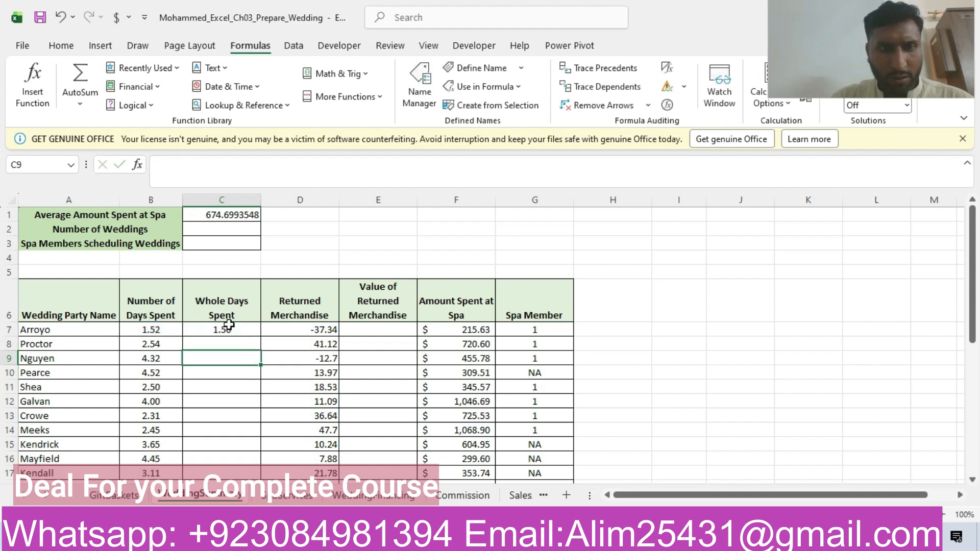
- Copy the formula in cell C7 down through cell C37
left_click(250, 329)
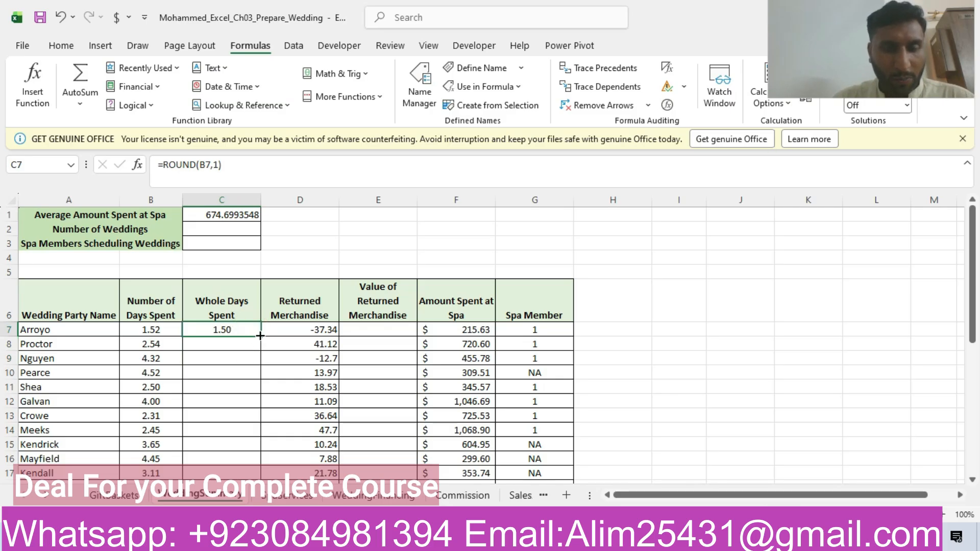
left_click_drag(259, 336, 229, 502)
left_click_drag(253, 461, 253, 460)
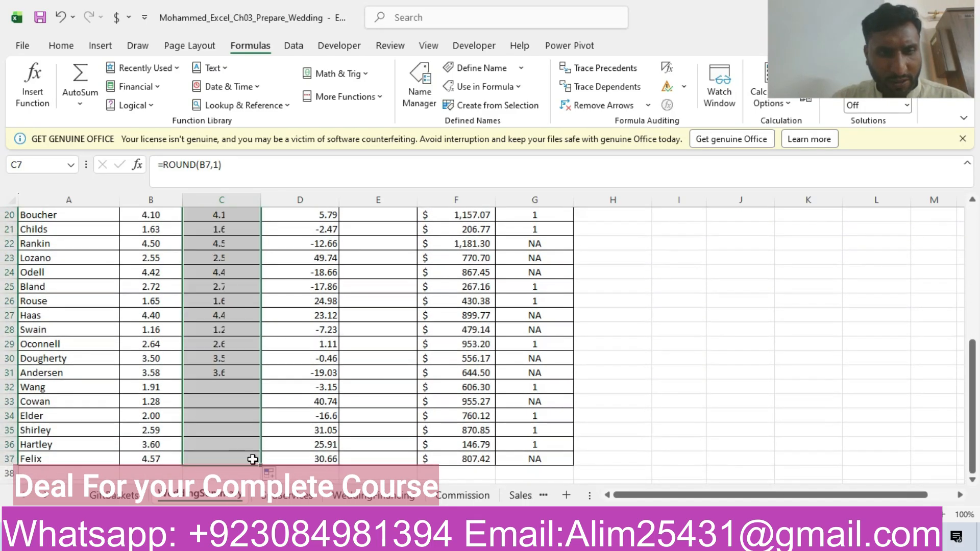
- Recheck step 12 in Word, and format the range C7:C37 in Excel with zero decimal places
left_click(441, 537)
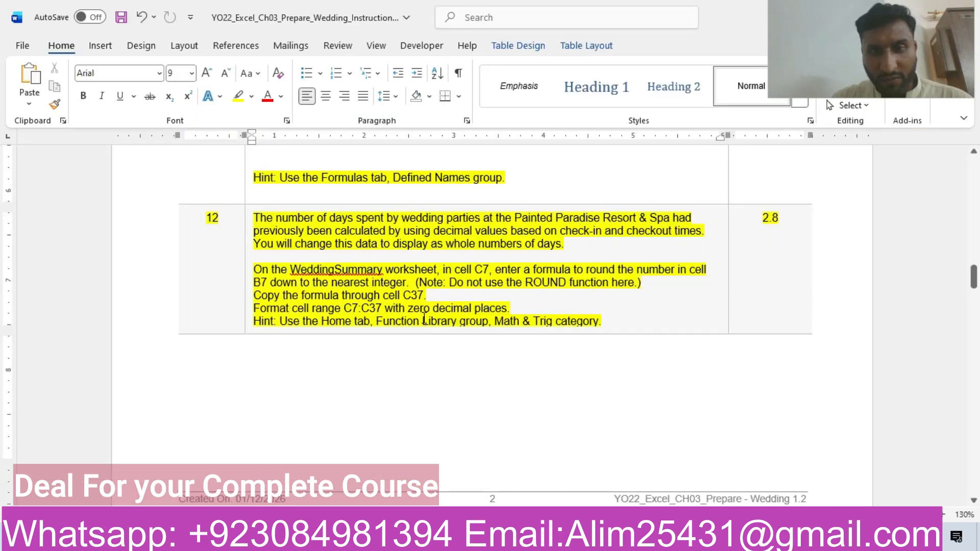
left_click(431, 538)
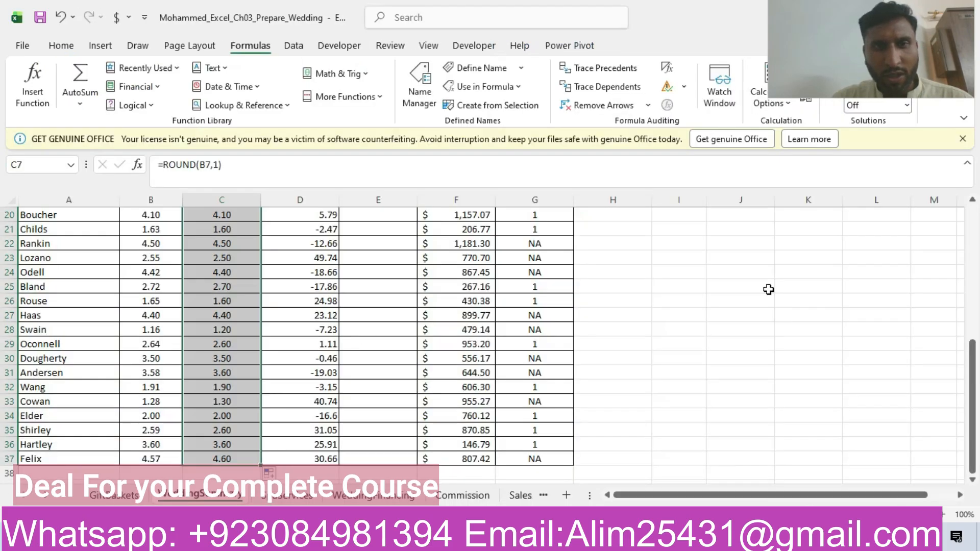
left_click_drag(972, 366, 972, 237)
left_click(57, 44)
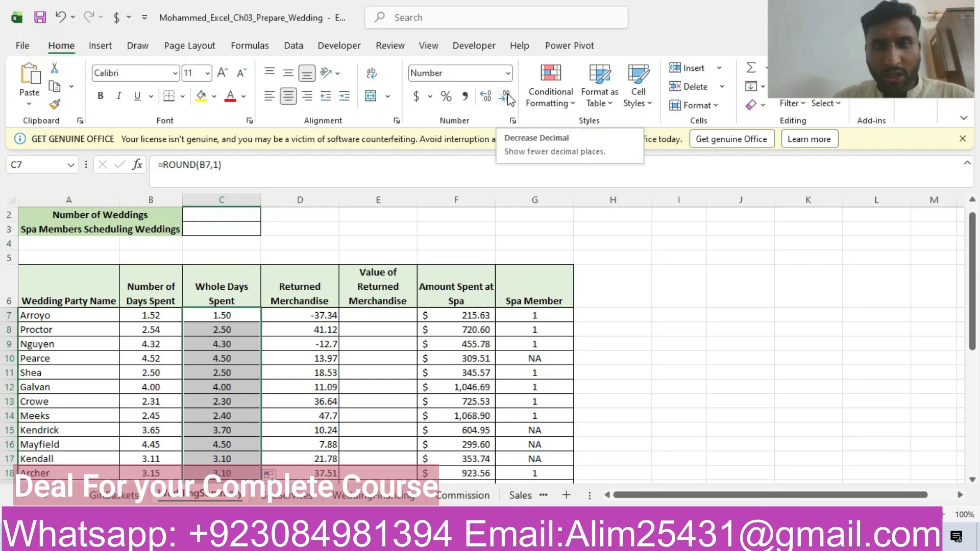
left_click(506, 97)
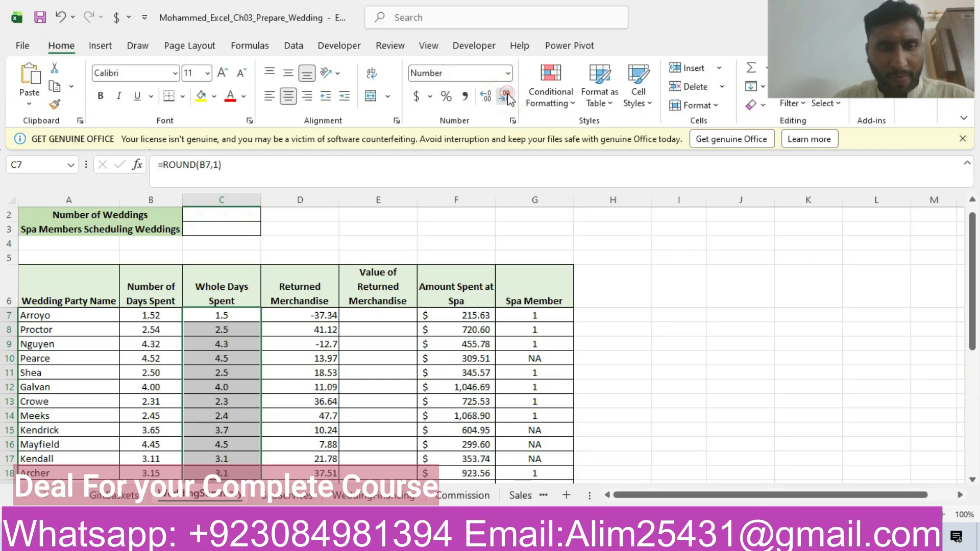
left_click(507, 97)
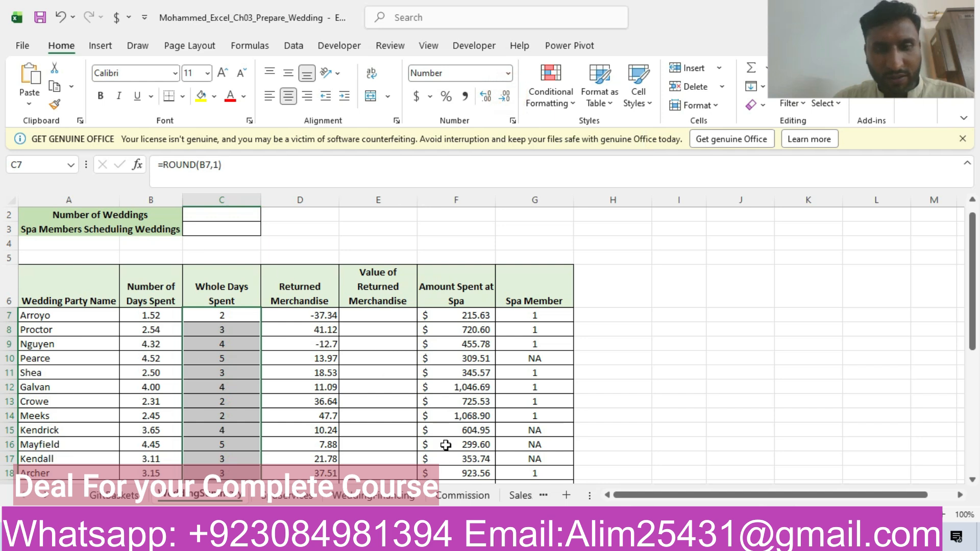
- Switch to the Word instructions and highlight the whole row of step 13 in yellow
key("alt+Tab")
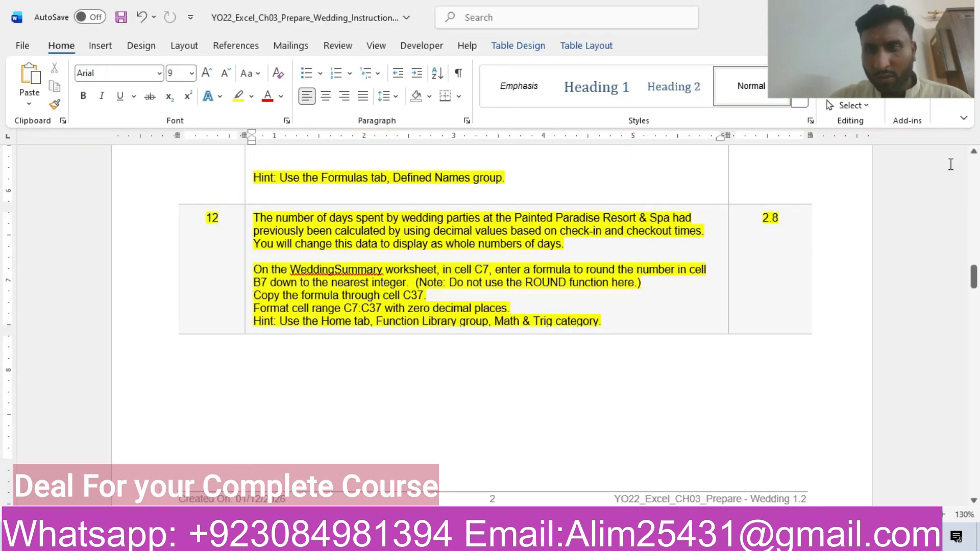
left_click_drag(973, 266, 974, 307)
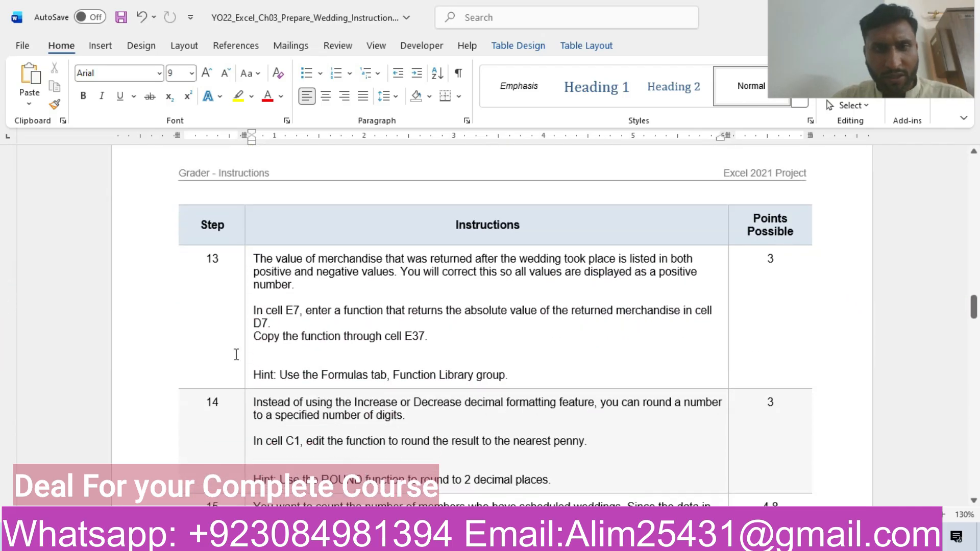
left_click(149, 283)
left_click(210, 252)
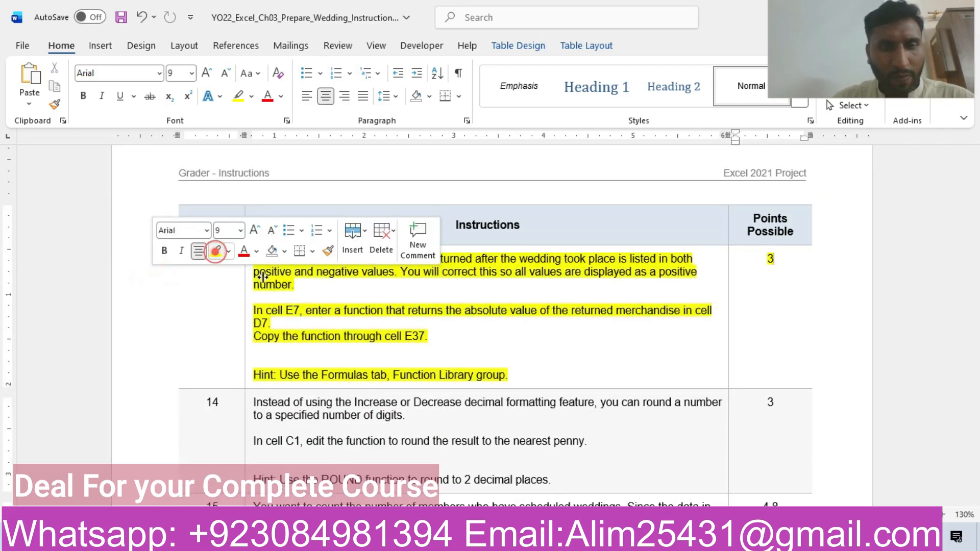
left_click(317, 292)
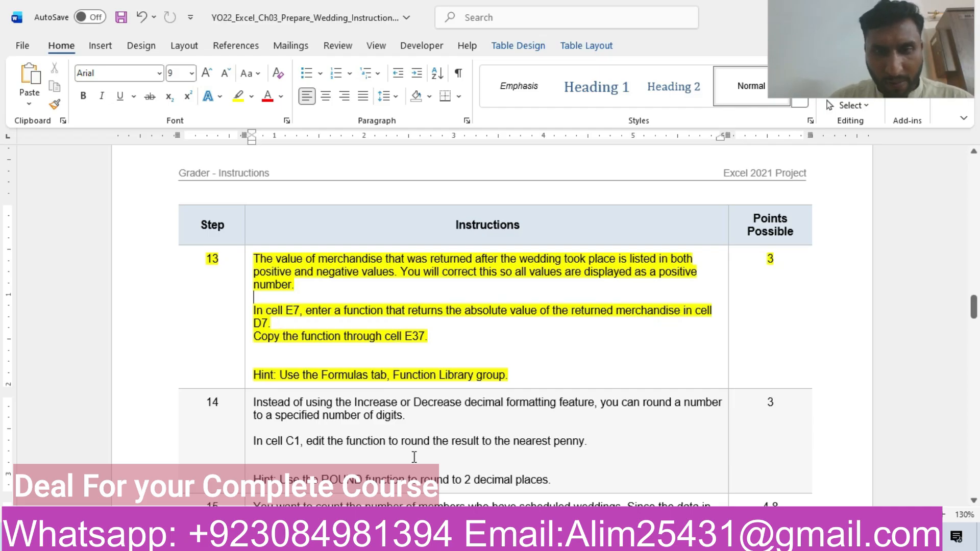
- Select cell E7 on the WeddingSummary worksheet in Excel and recheck step 13 in the Word instructions
left_click(332, 540)
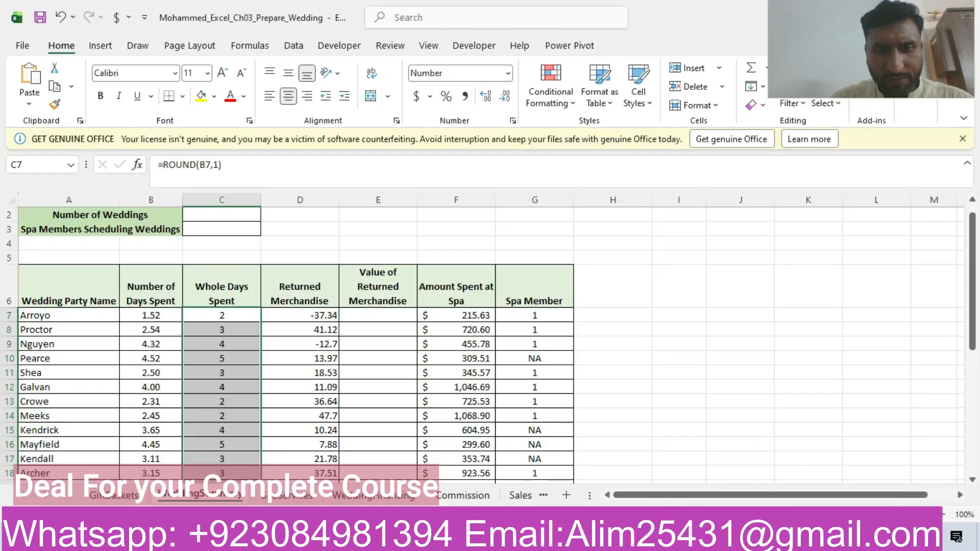
left_click(389, 318)
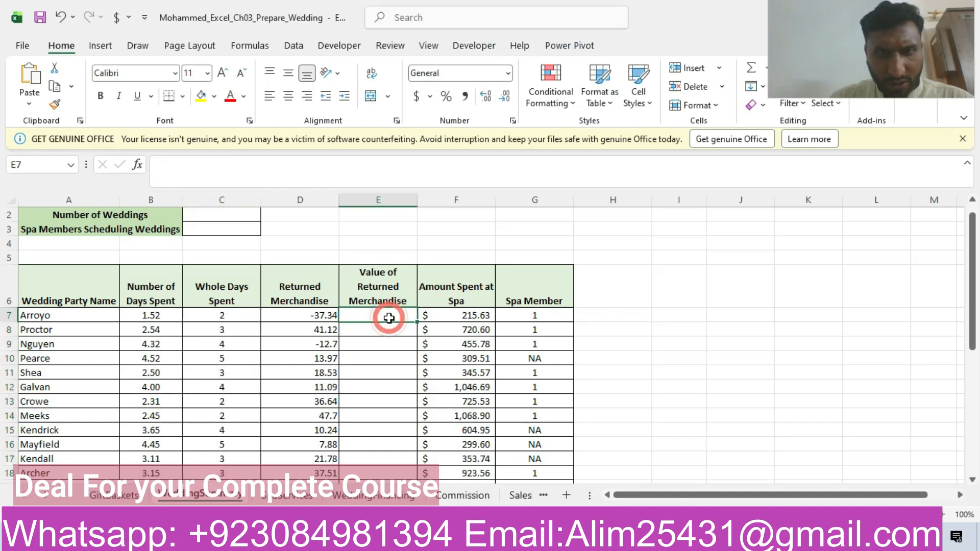
left_click(357, 540)
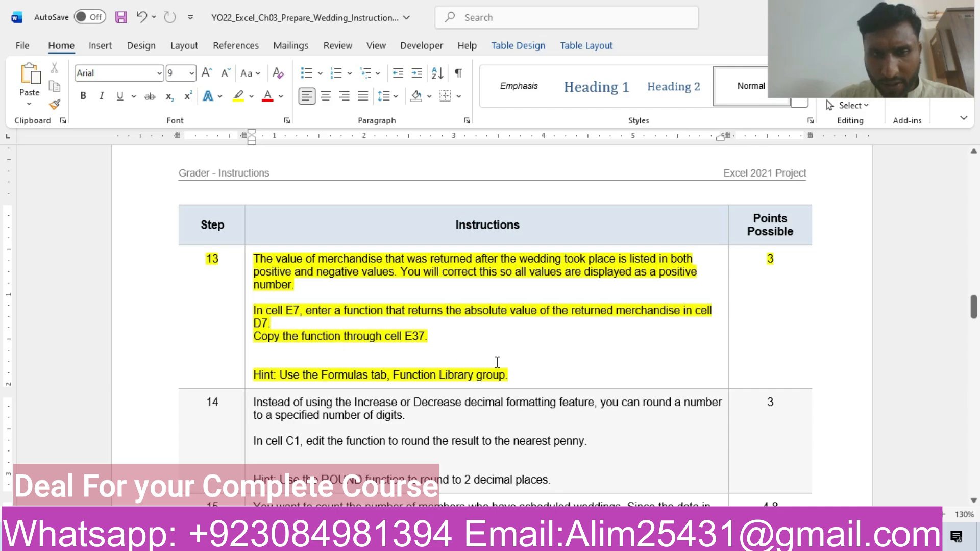
key("alt+Tab")
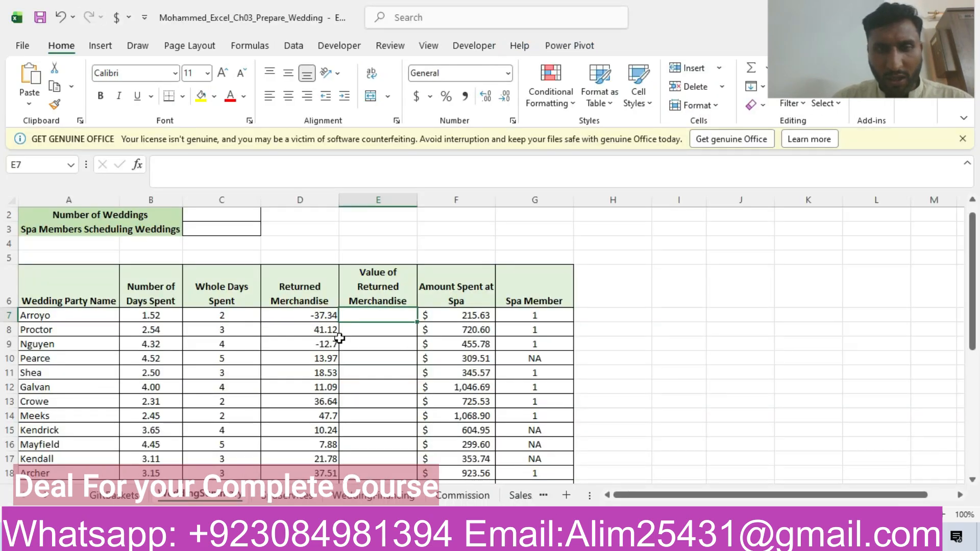
type("=po")
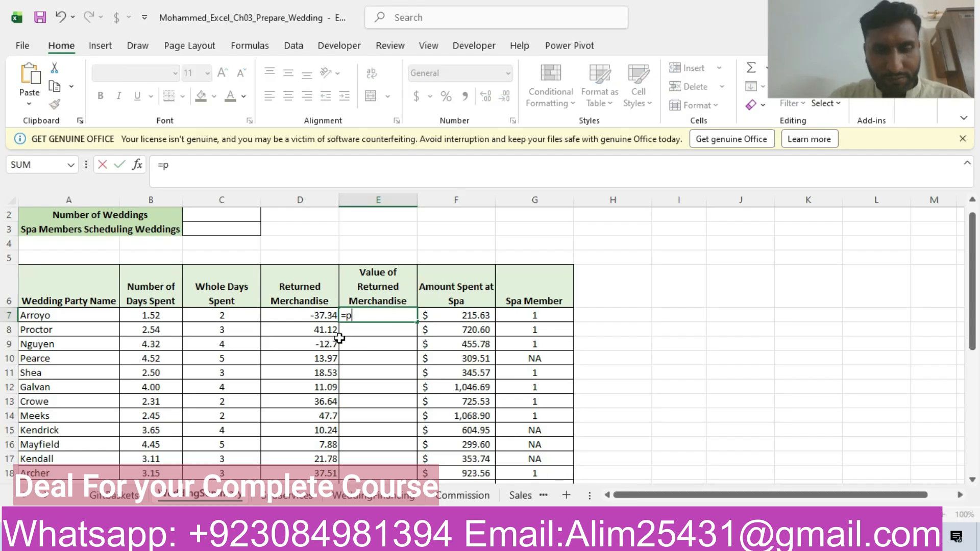
key("BackSpace")
key("BackSpace")
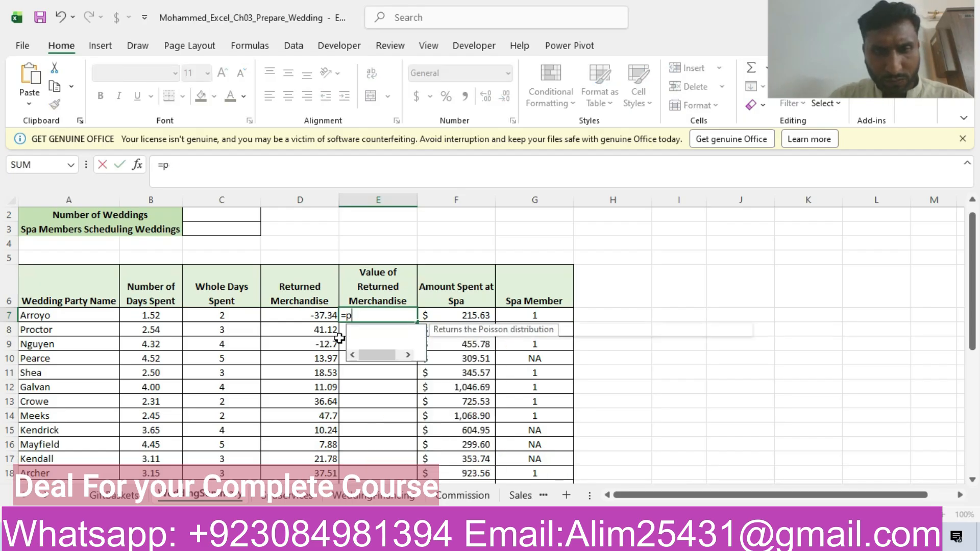
key("Escape")
- Reread step 13 in Word, enter =ABS(D7) in cell E7 of the workbook, and copy it down through E37
key("alt+Tab")
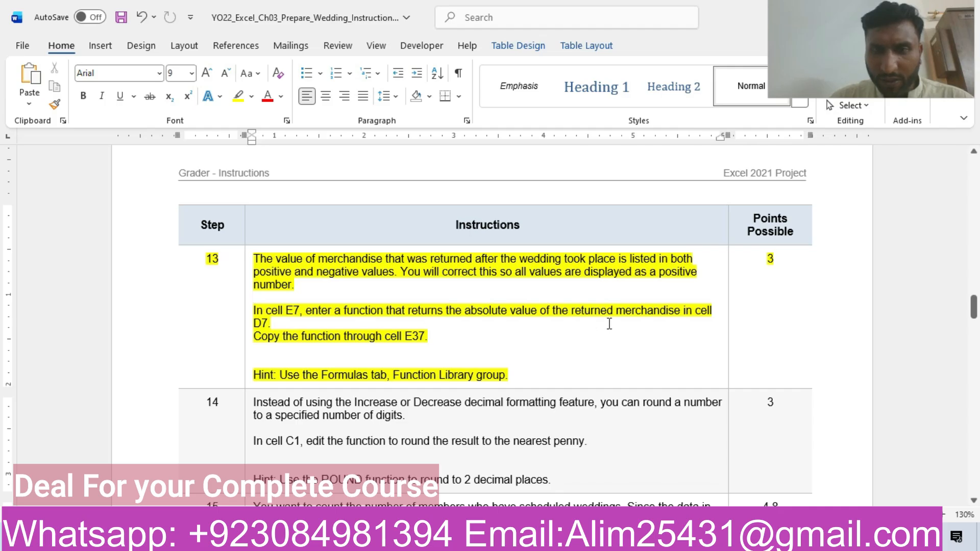
key("alt+Tab")
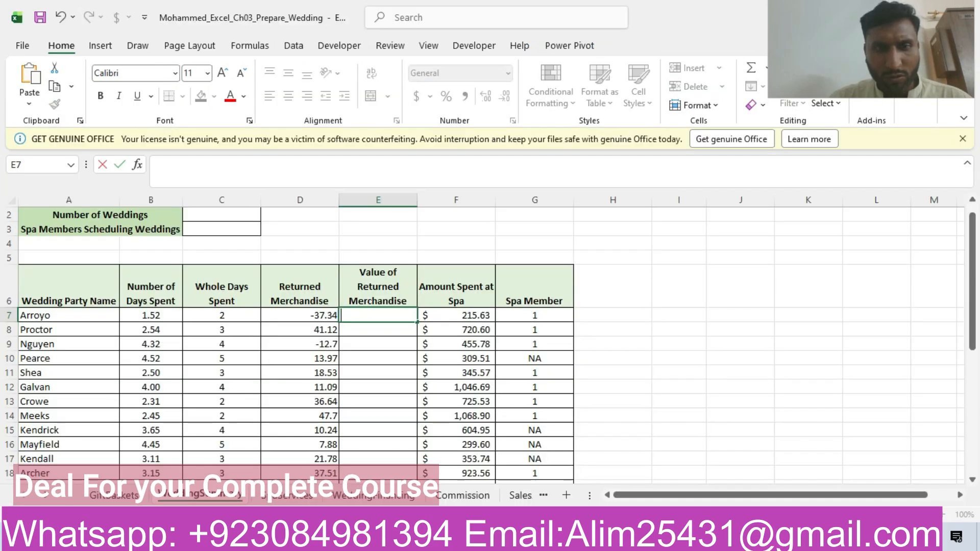
type("=abs")
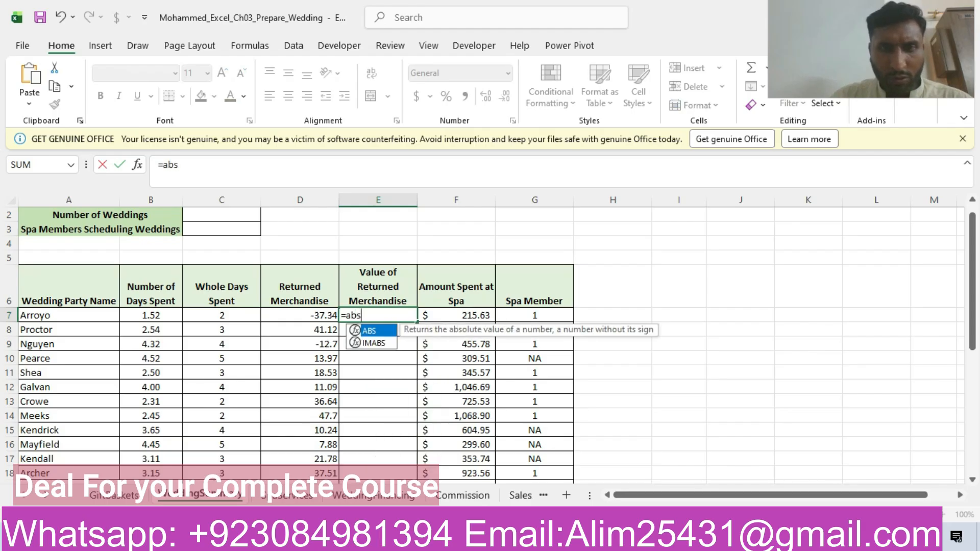
double_click(381, 330)
left_click(316, 317)
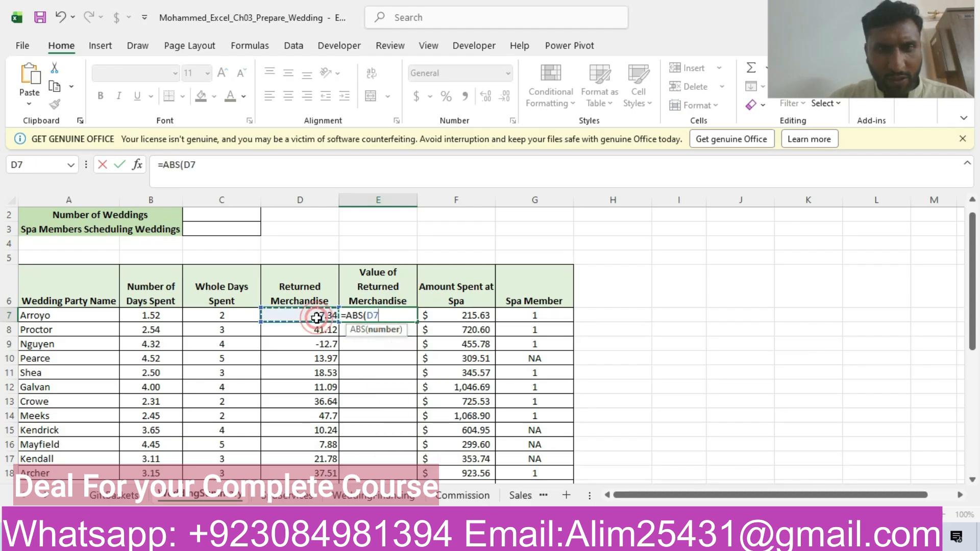
key("Return")
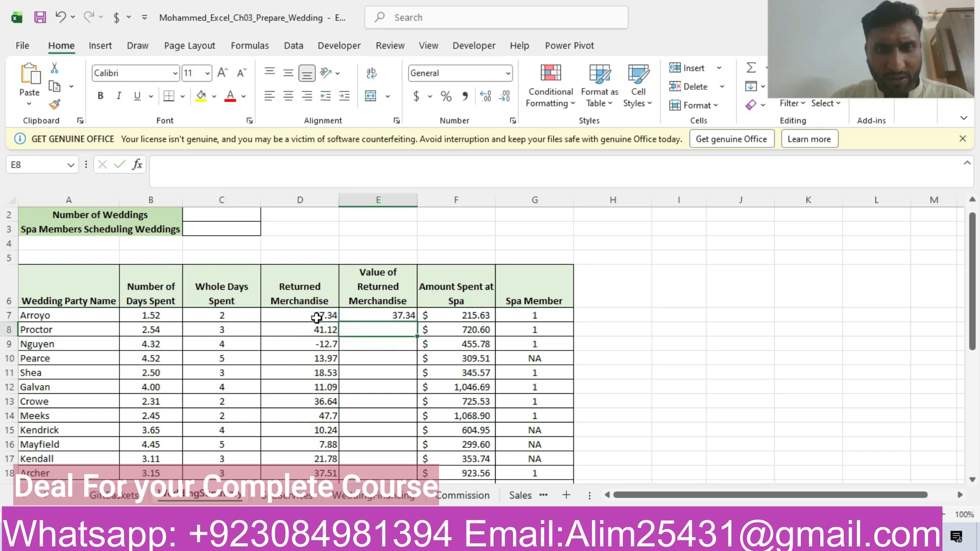
left_click(378, 316)
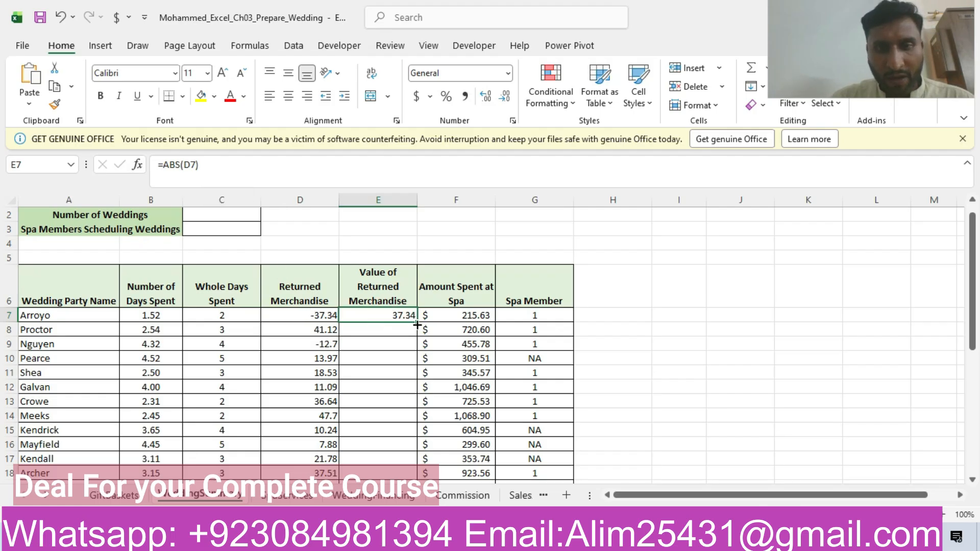
left_click_drag(414, 320, 418, 460)
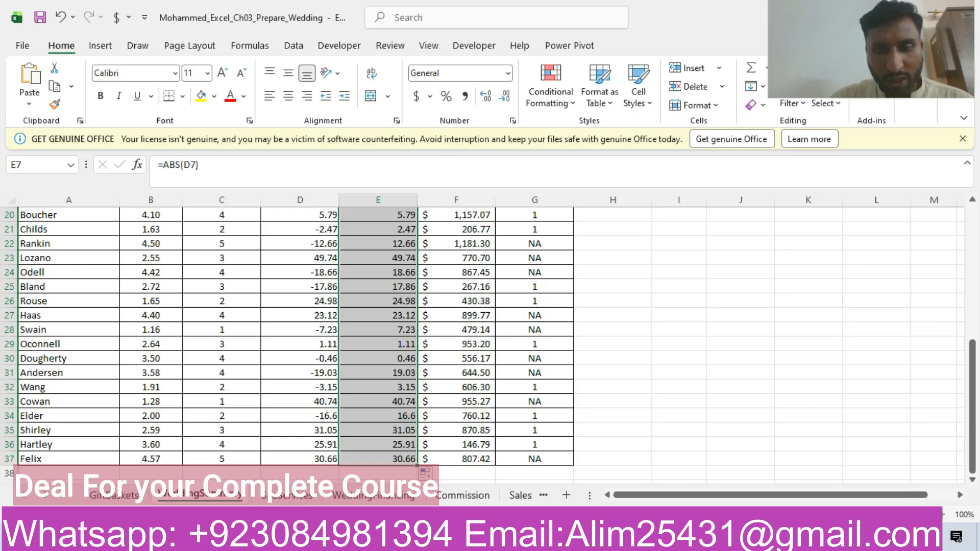
- Switch to the Word instructions and look through the document to its end and back to the beginning
key("alt+Tab")
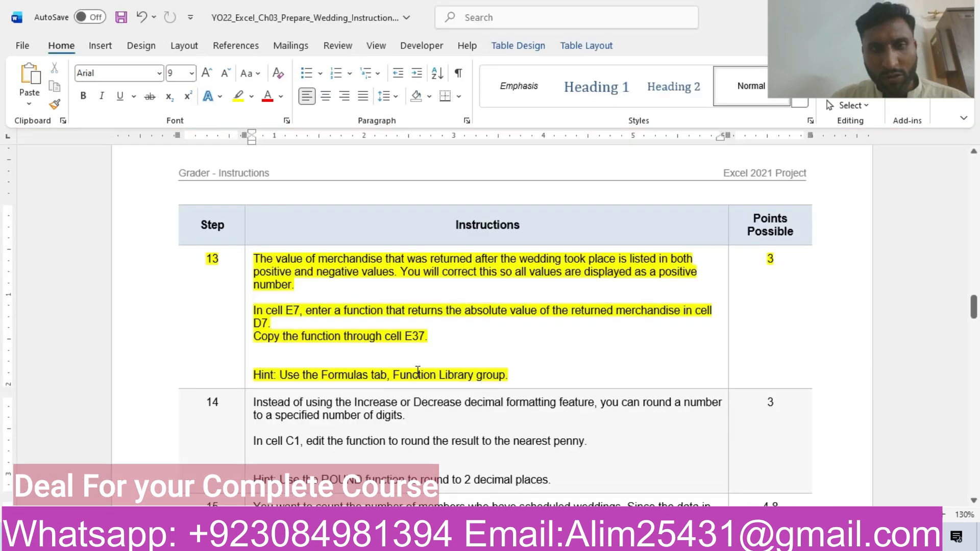
left_click_drag(974, 306, 974, 475)
left_click_drag(3, 478, 2, 105)
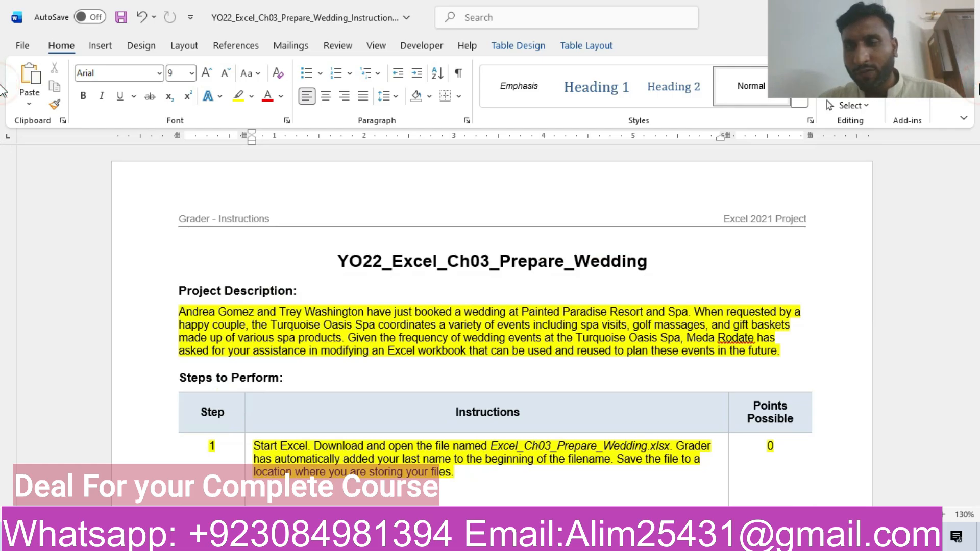